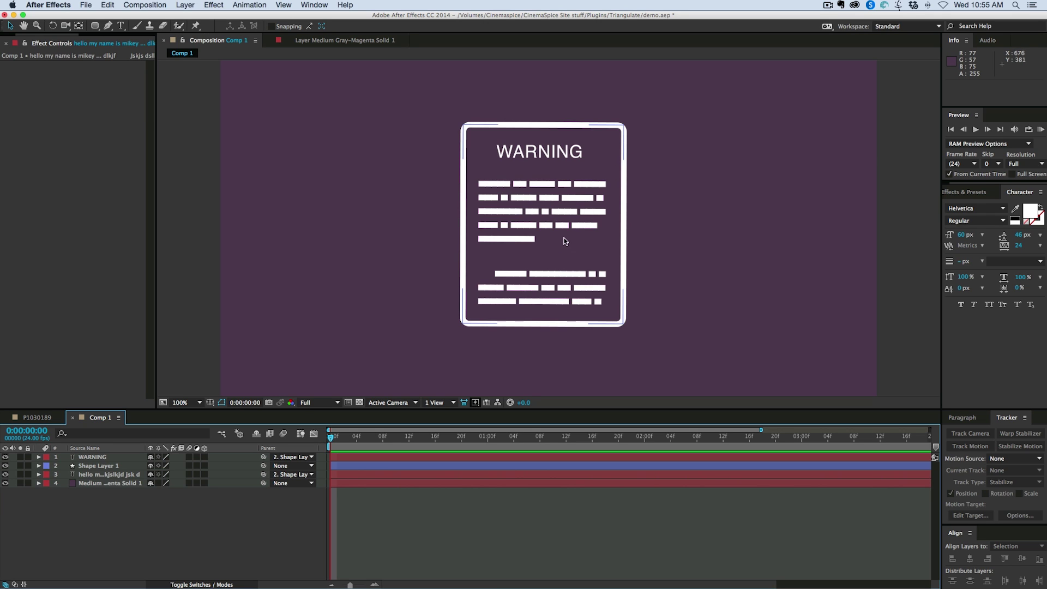
# Duplicate the sign's dash text layer and place the copy on the right side
pyautogui.click(97, 476)
pyautogui.press('super+d')
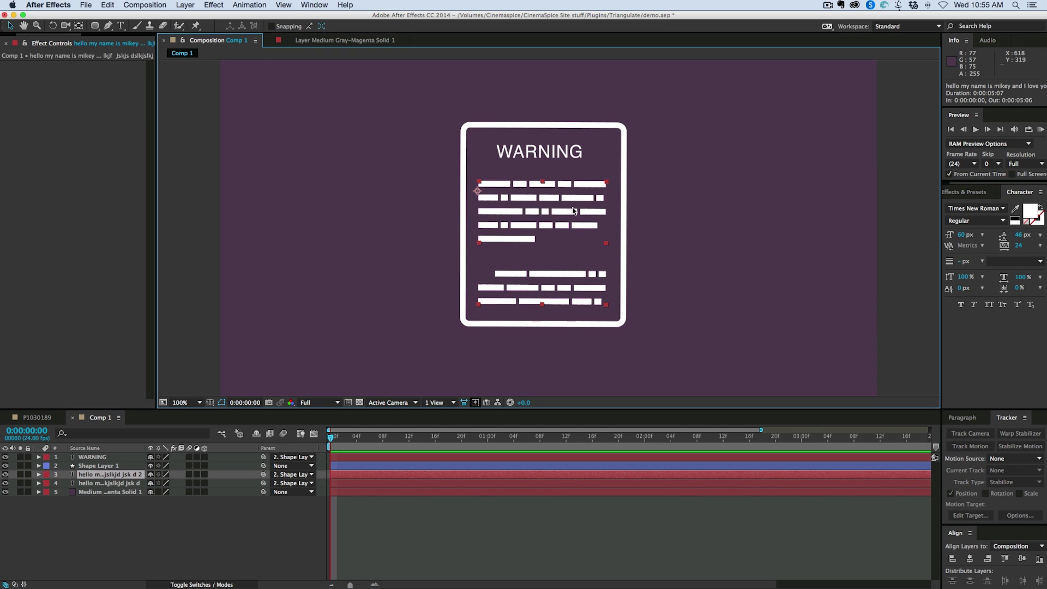
pyautogui.moveTo(574, 211); pyautogui.dragTo(776, 211)
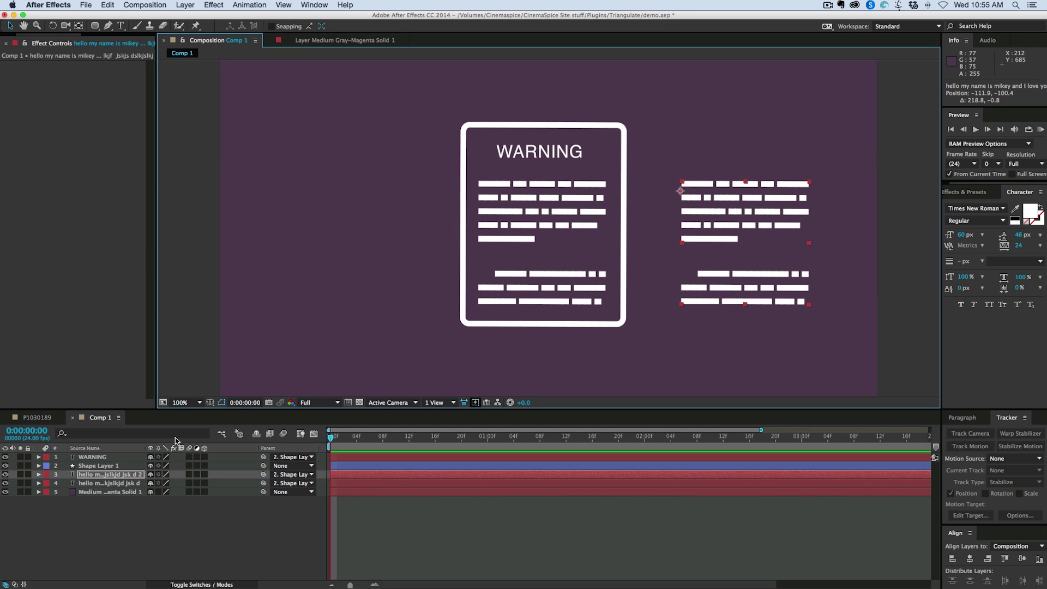
# Shift the WARNING sign left and nudge the right-hand text block slightly right
pyautogui.click(126, 465)
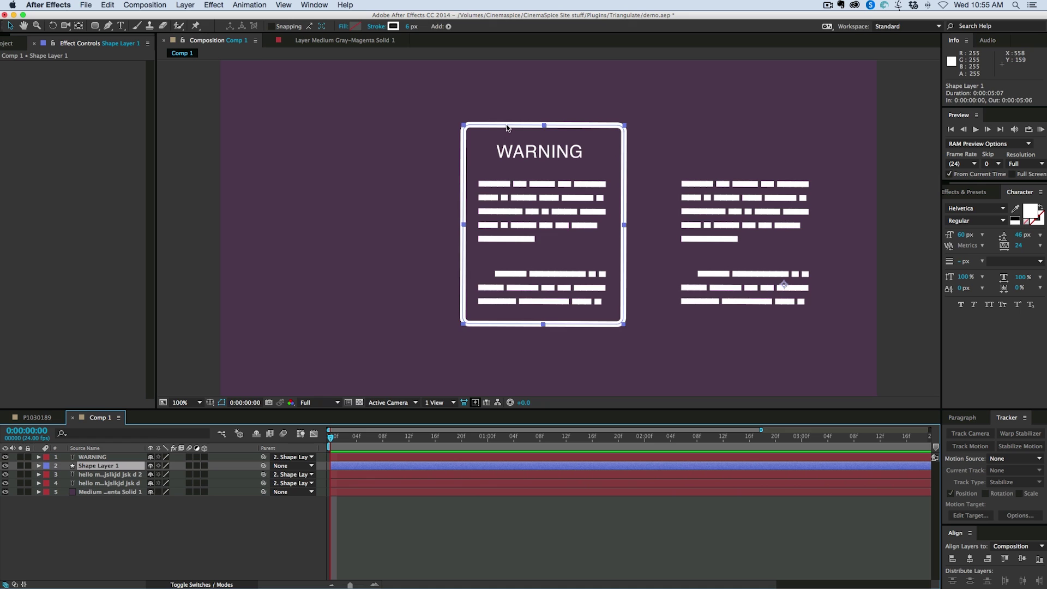
pyautogui.moveTo(506, 128); pyautogui.dragTo(358, 118)
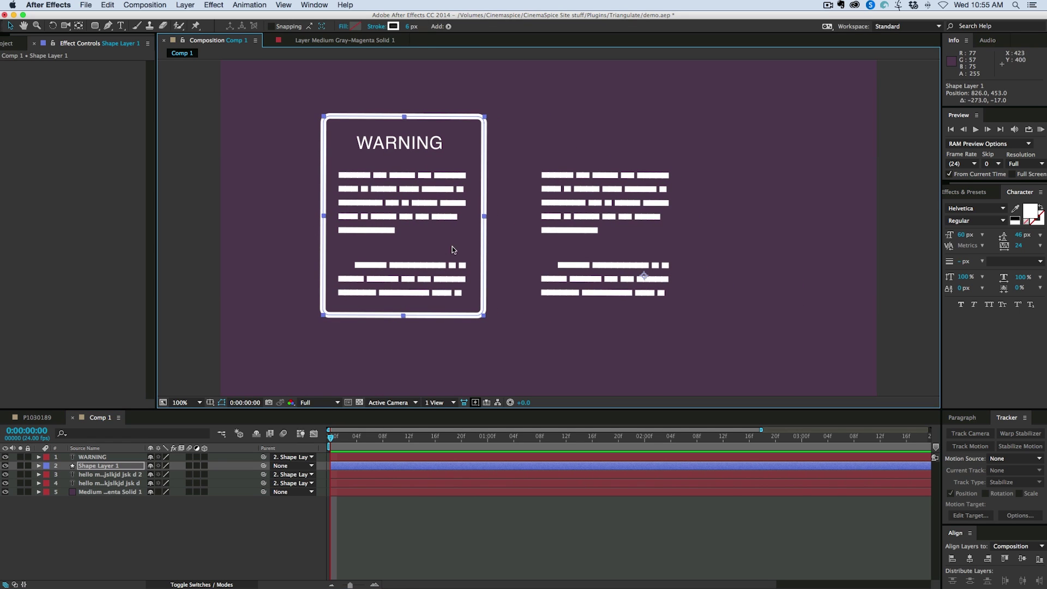
pyautogui.click(441, 525)
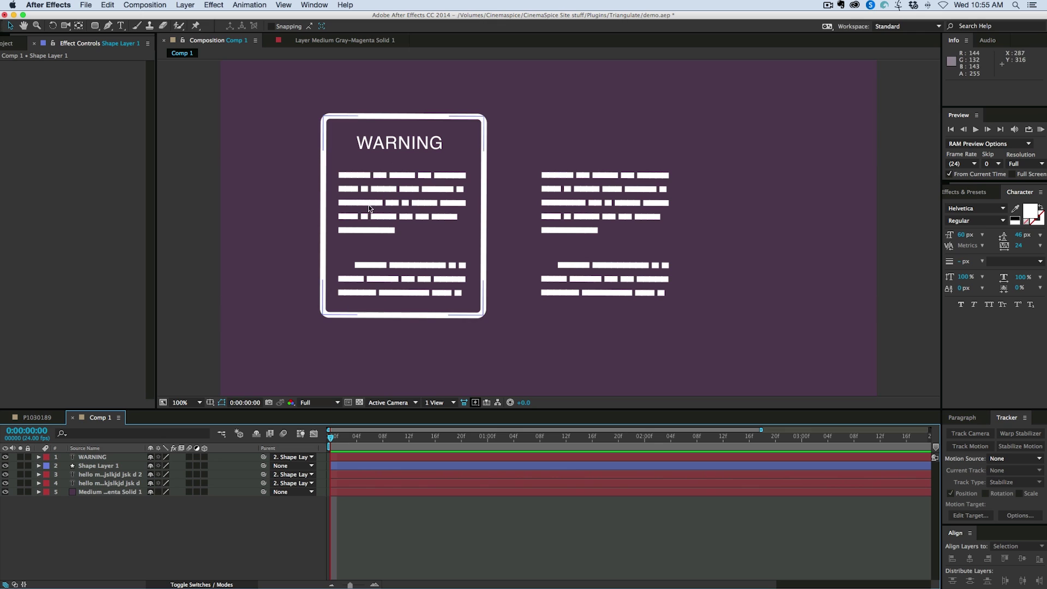
pyautogui.click(600, 192)
pyautogui.moveTo(600, 192); pyautogui.dragTo(626, 189)
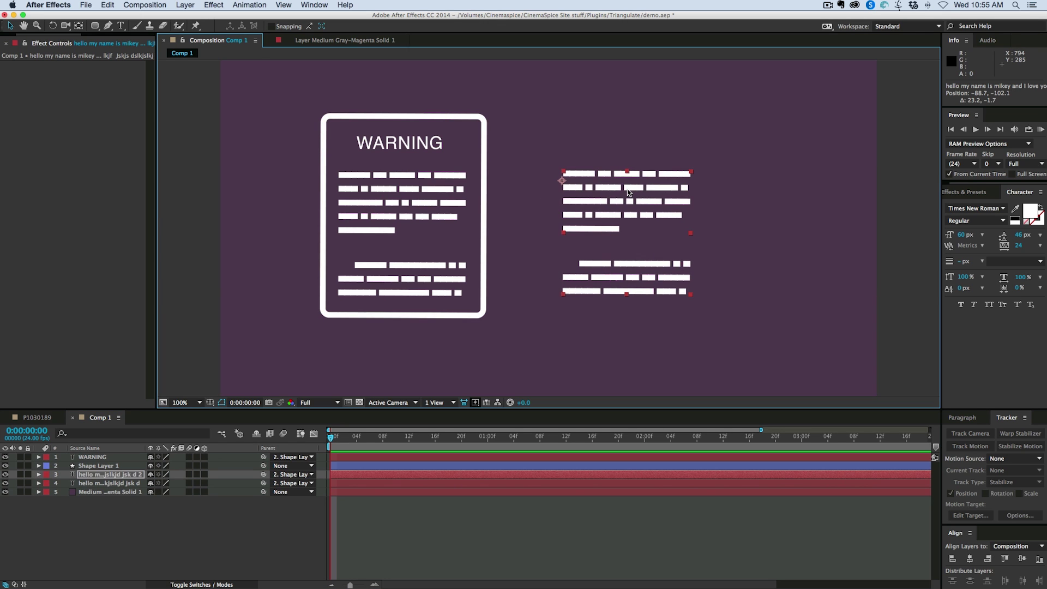
# Type two lines of sample text into the duplicate, then delete that duplicated text layer
pyautogui.doubleClick(627, 189)
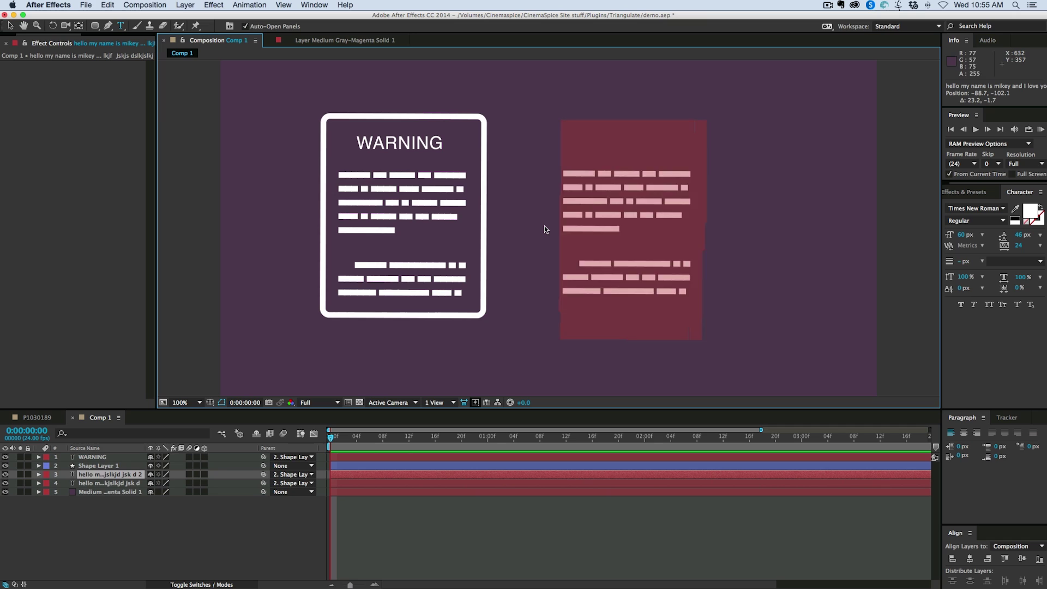
pyautogui.write('hello my name is mikey')
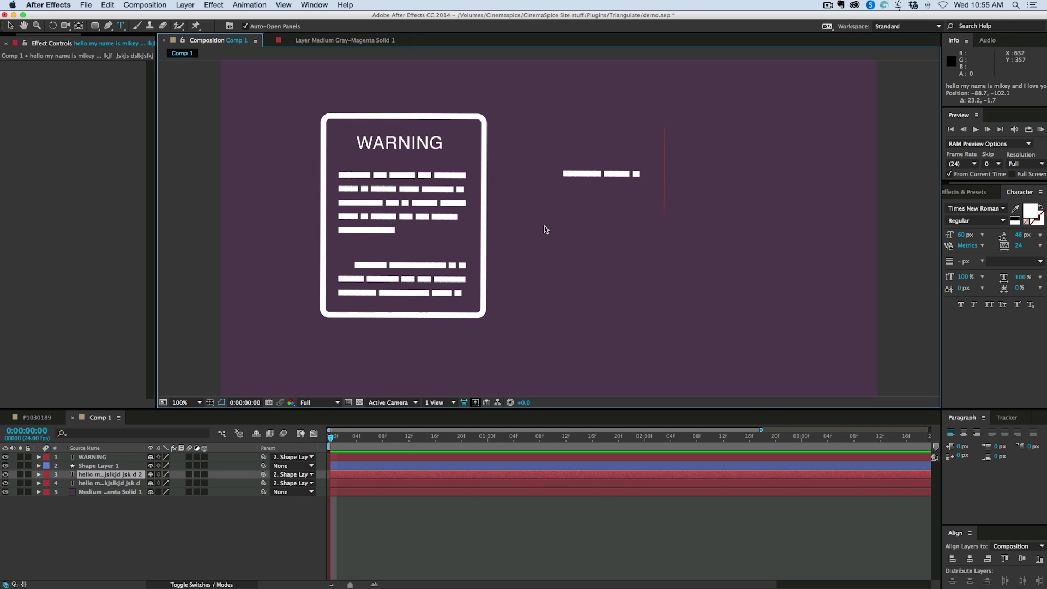
pyautogui.press('Return')
pyautogui.write('and I love')
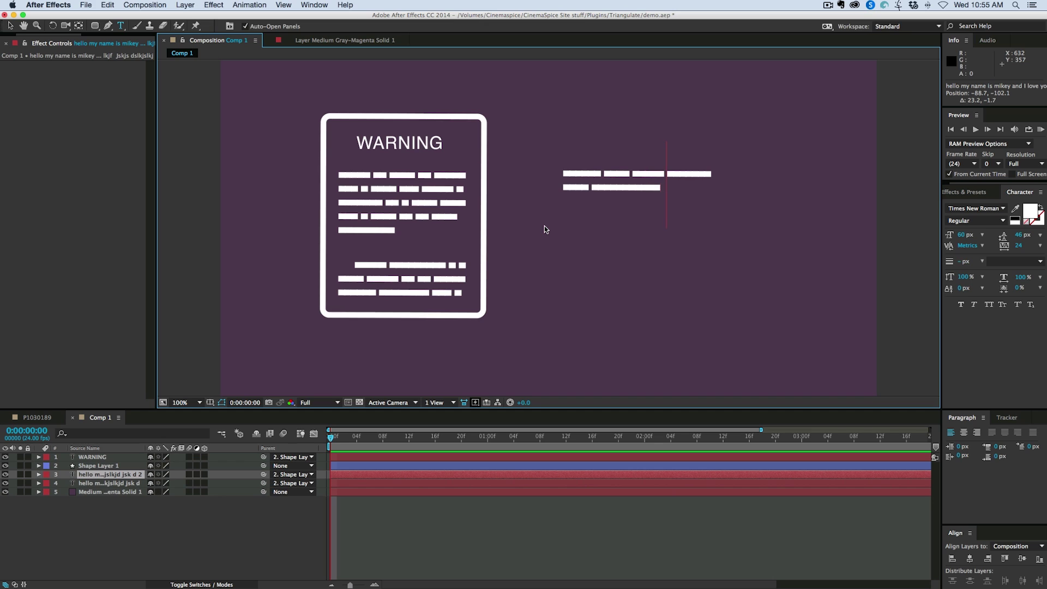
pyautogui.write(' youmuch')
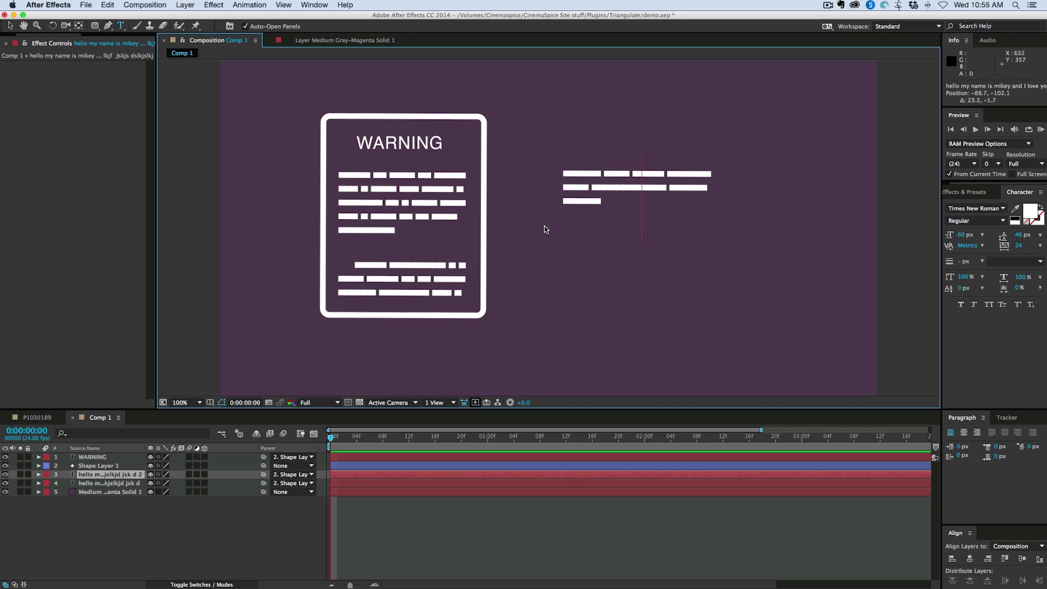
pyautogui.write(' jsklsjf jskld')
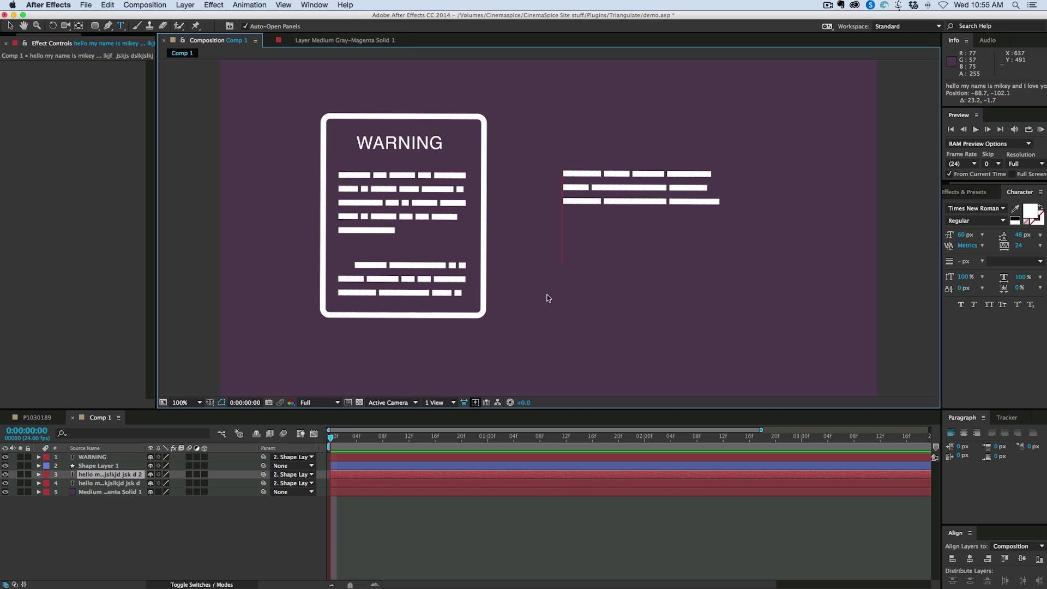
pyautogui.click(163, 502)
pyautogui.click(104, 476)
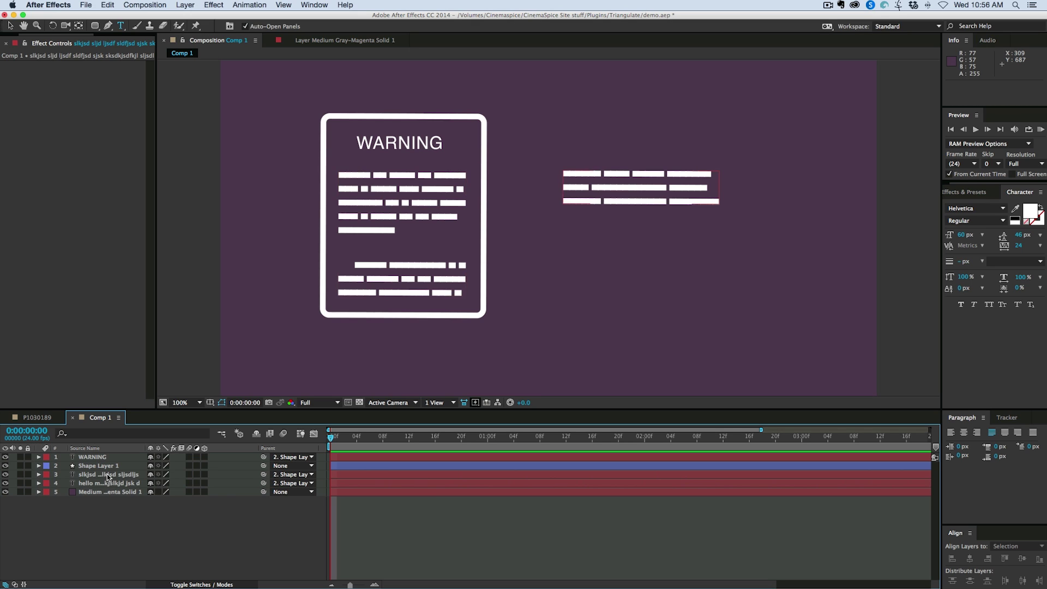
pyautogui.click(107, 473)
pyautogui.press('Delete')
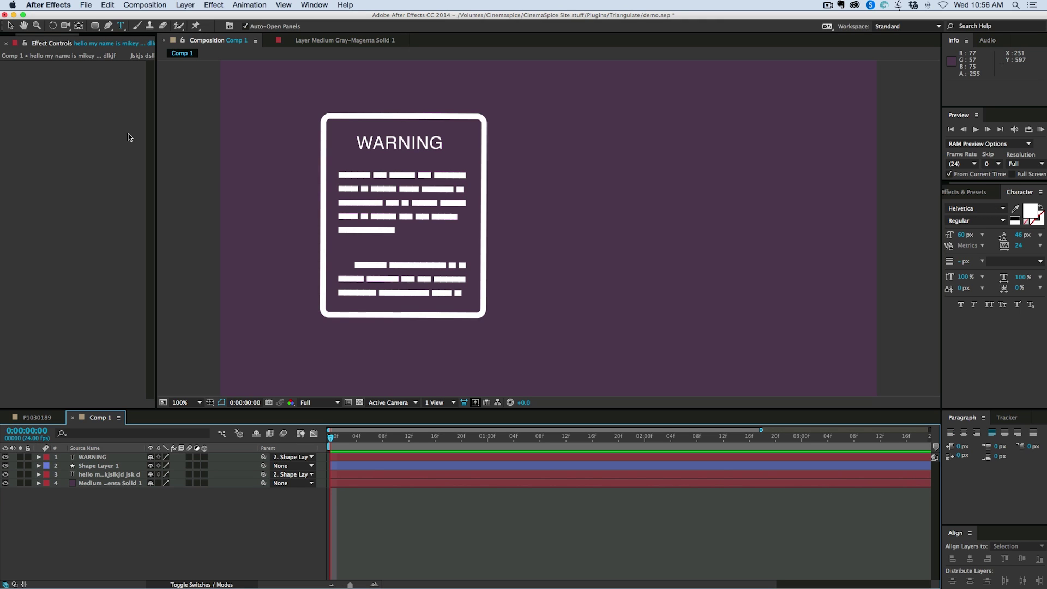
# Create a new text layer right of the sign with its font set to Times
pyautogui.click(121, 27)
pyautogui.click(606, 164)
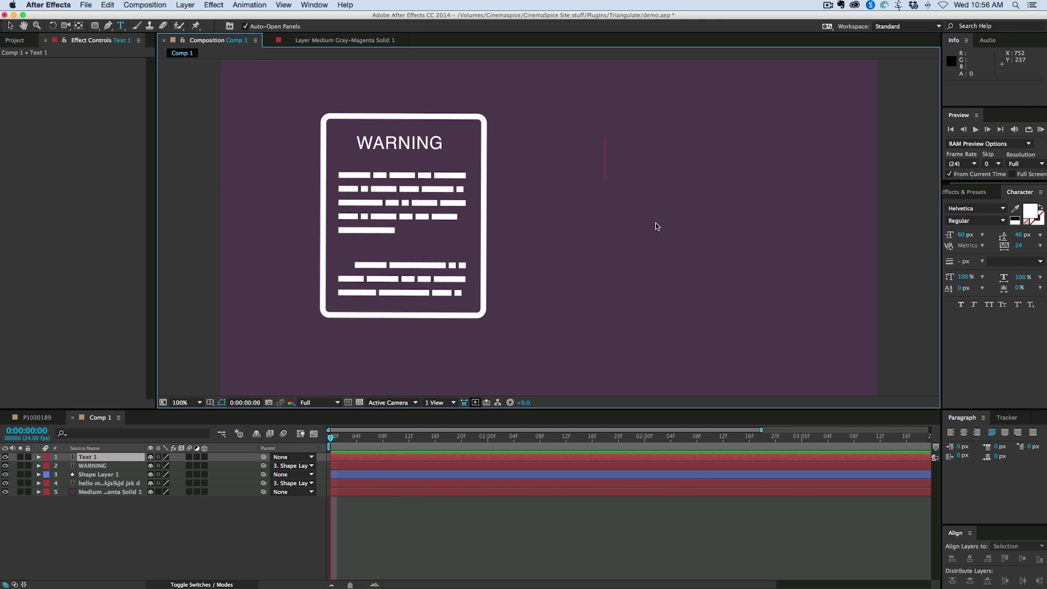
pyautogui.click(991, 211)
pyautogui.write('Times')
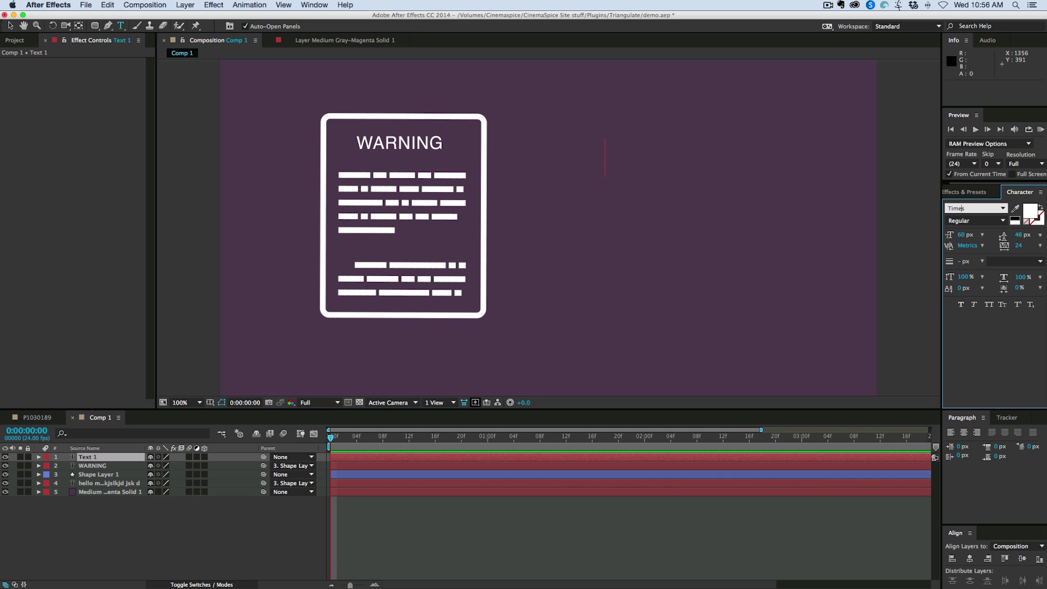
pyautogui.click(833, 507)
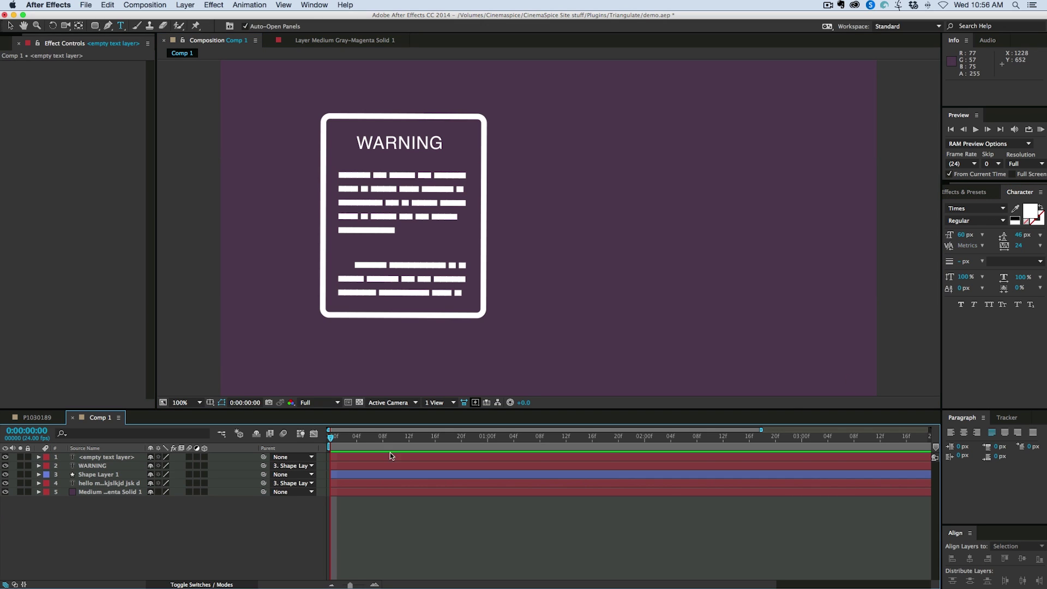
pyautogui.click(124, 460)
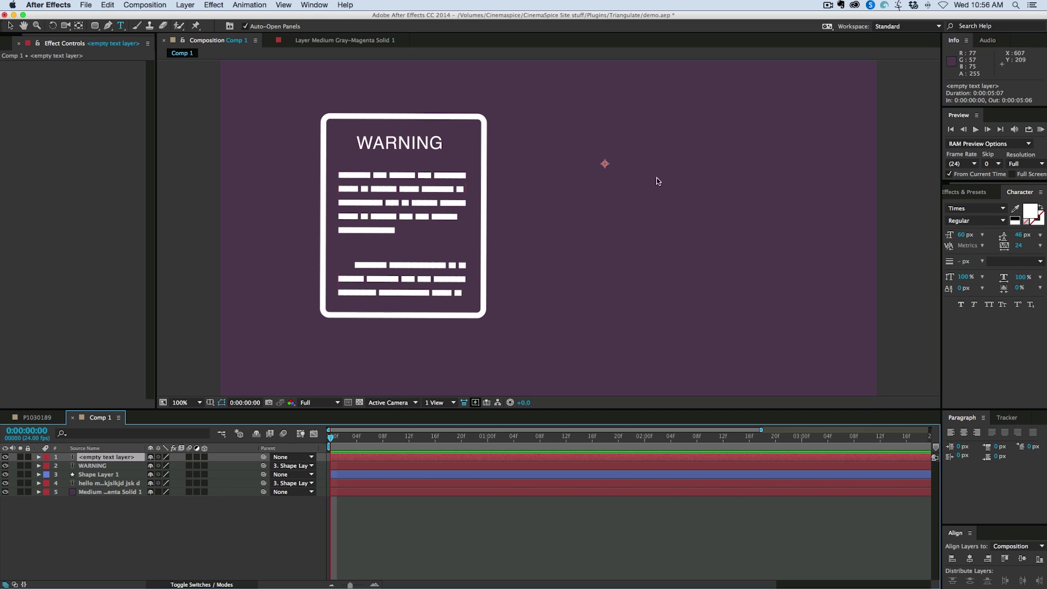
# Type 'type something' into the new text layer
pyautogui.doubleClick(346, 457)
pyautogui.write('type somt')
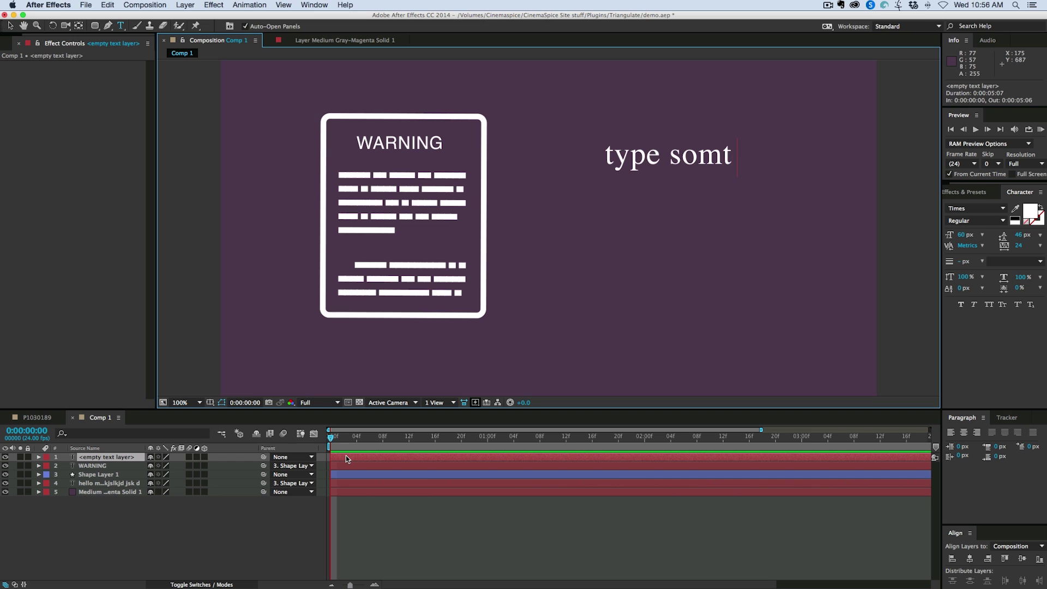
pyautogui.press('BackSpace')
pyautogui.write('ething')
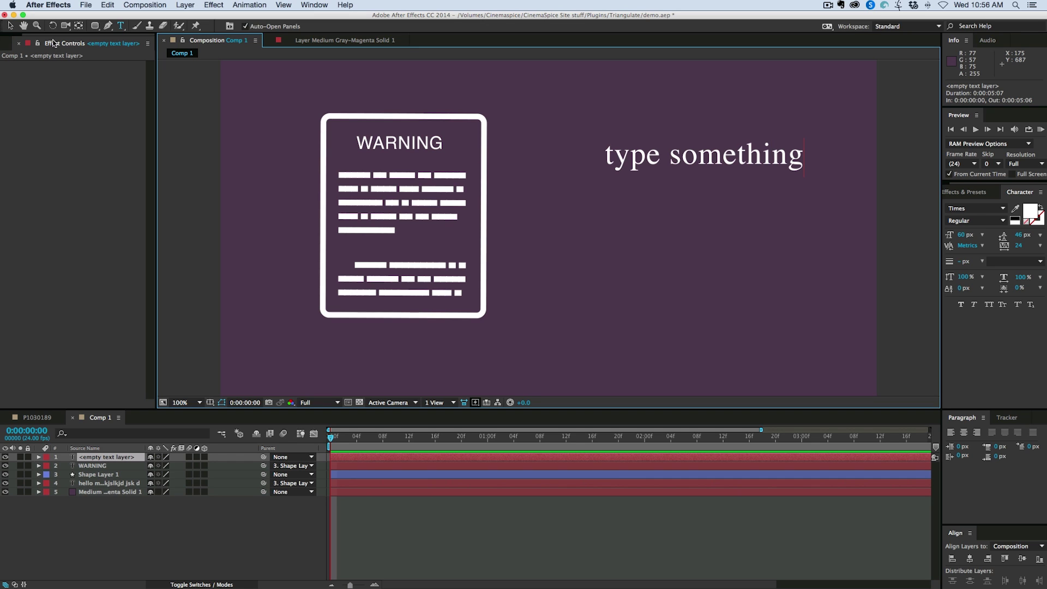
# Move the 'type something' text down-left and add a Character Value animator
pyautogui.click(9, 26)
pyautogui.moveTo(706, 167); pyautogui.dragTo(685, 195)
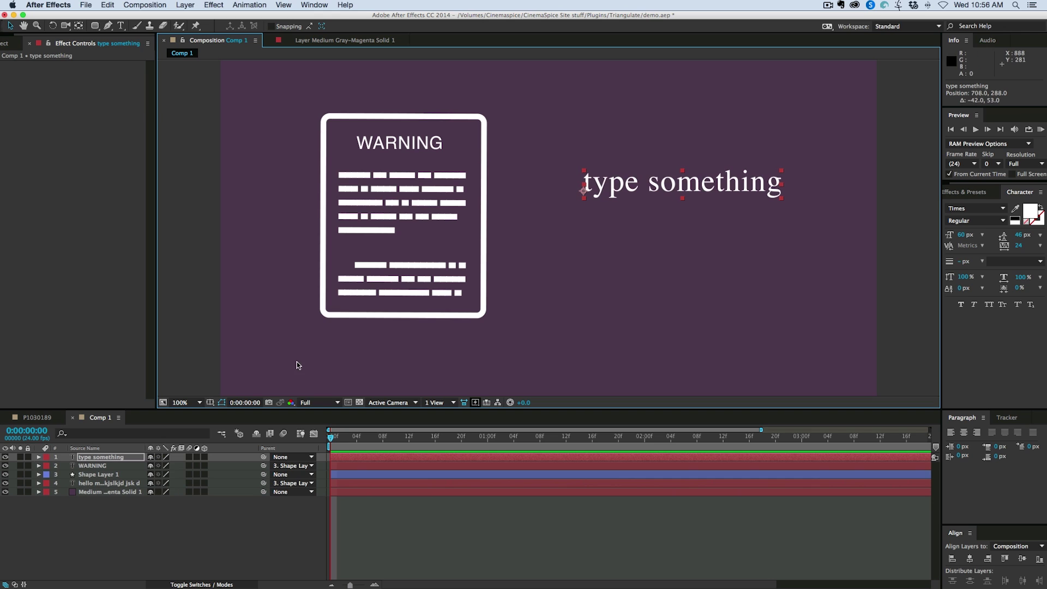
pyautogui.click(38, 457)
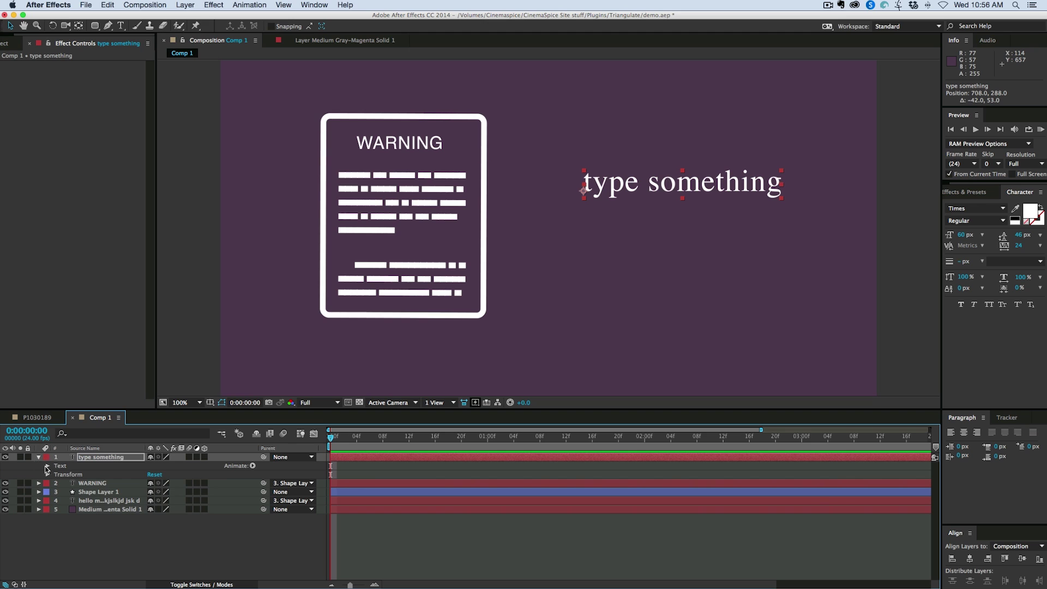
pyautogui.click(253, 466)
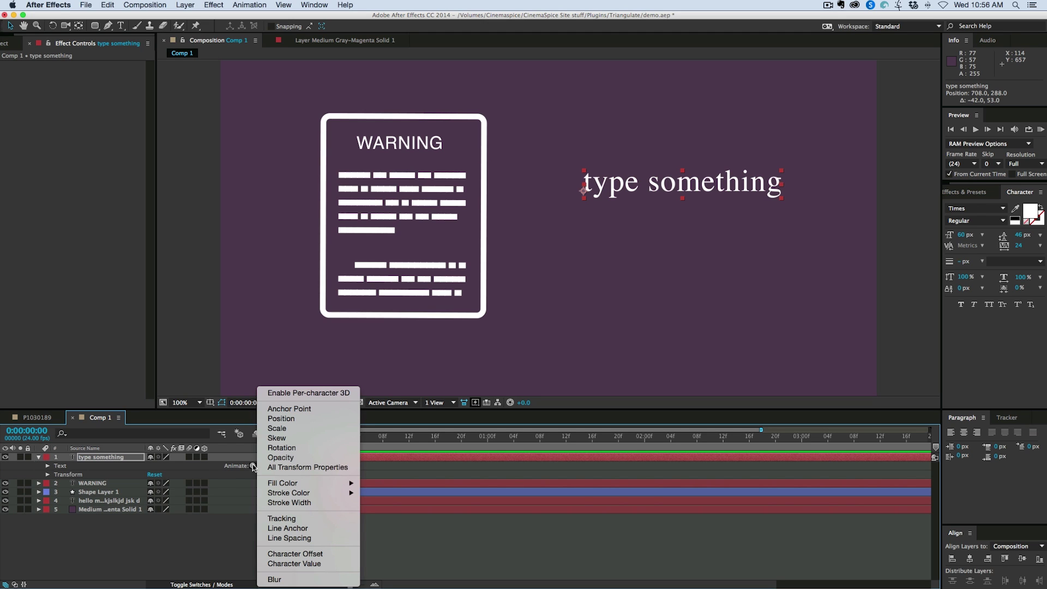
pyautogui.click(305, 563)
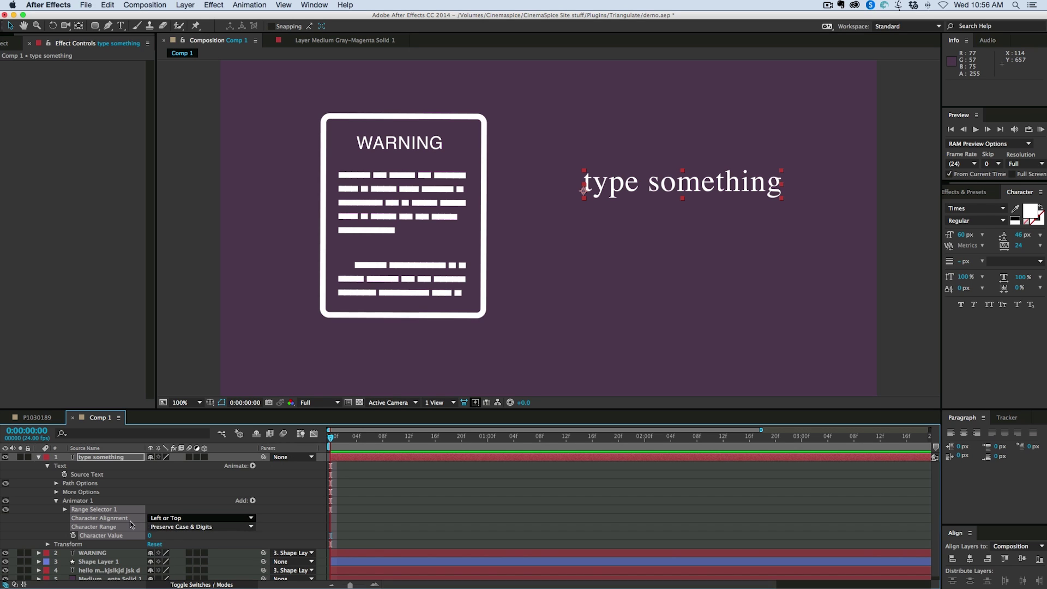
# Set the animator's character alignment to Adjust Kerning
pyautogui.click(172, 526)
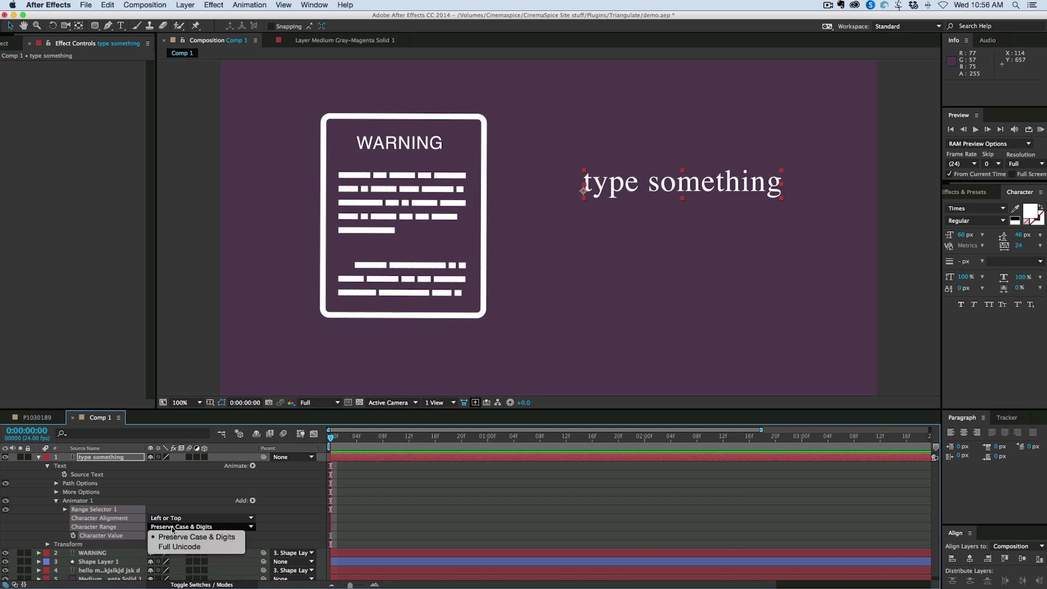
pyautogui.click(172, 527)
pyautogui.click(173, 519)
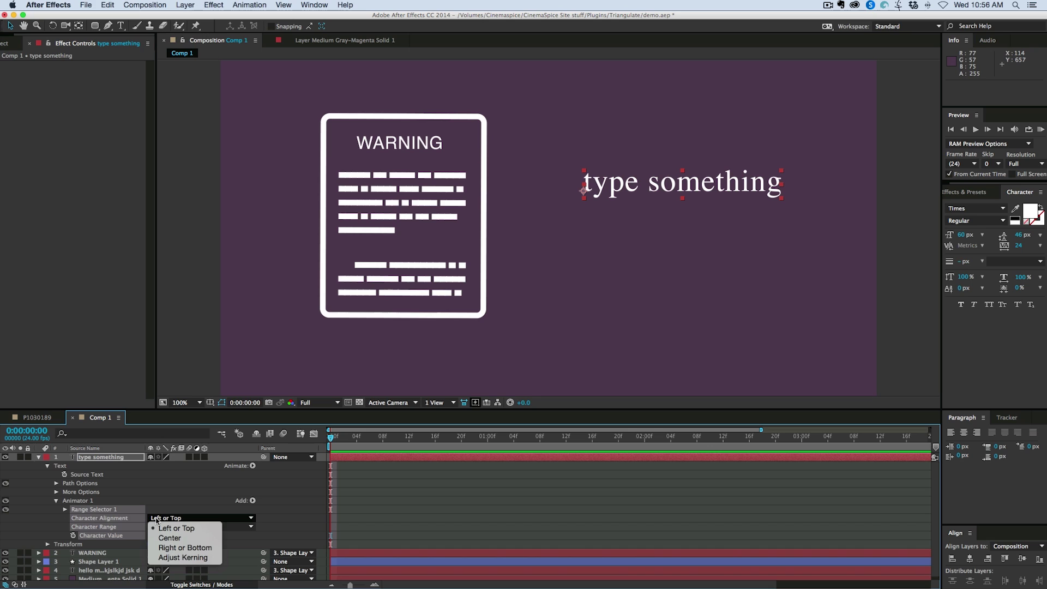
pyautogui.click(183, 556)
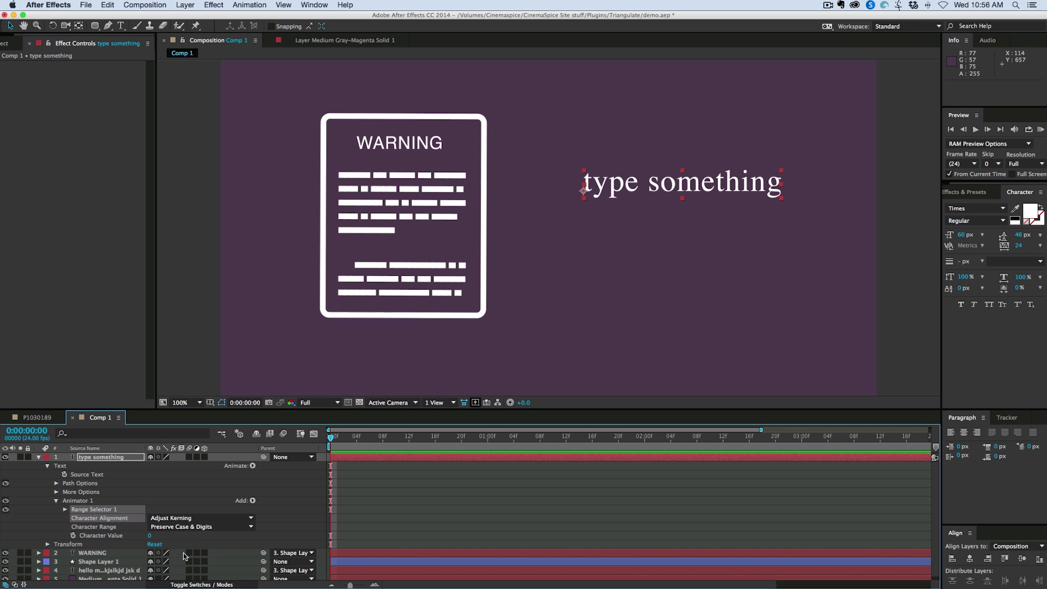
# Set the Character Value amount to 45
pyautogui.click(149, 536)
pyautogui.write('45')
pyautogui.press('Return')
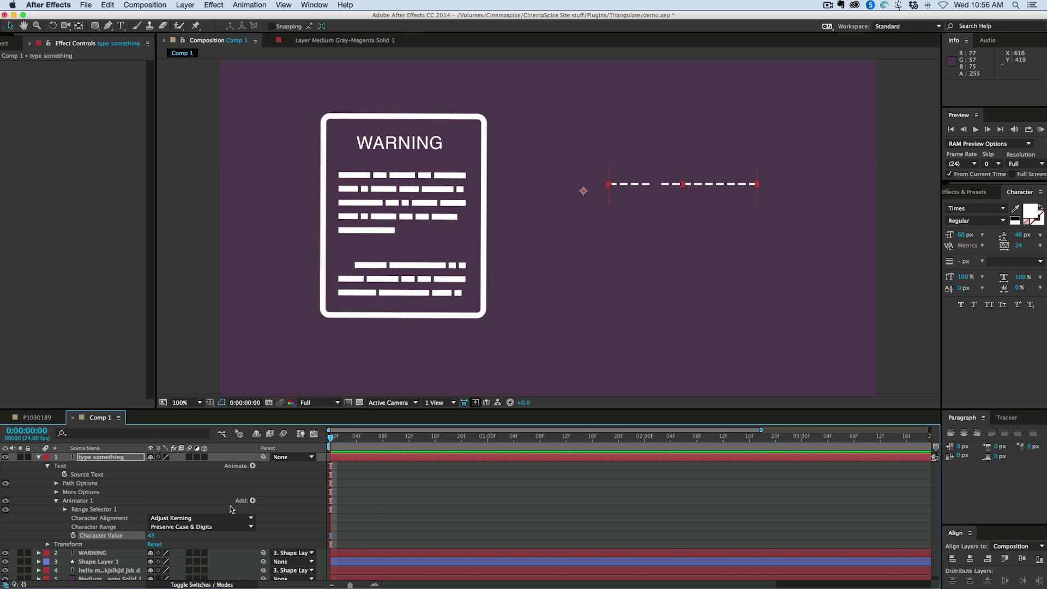
pyautogui.moveTo(153, 536)
pyautogui.mouseDown()
pyautogui.moveTo(207, 543)
pyautogui.moveTo(153, 539)
pyautogui.mouseUp()
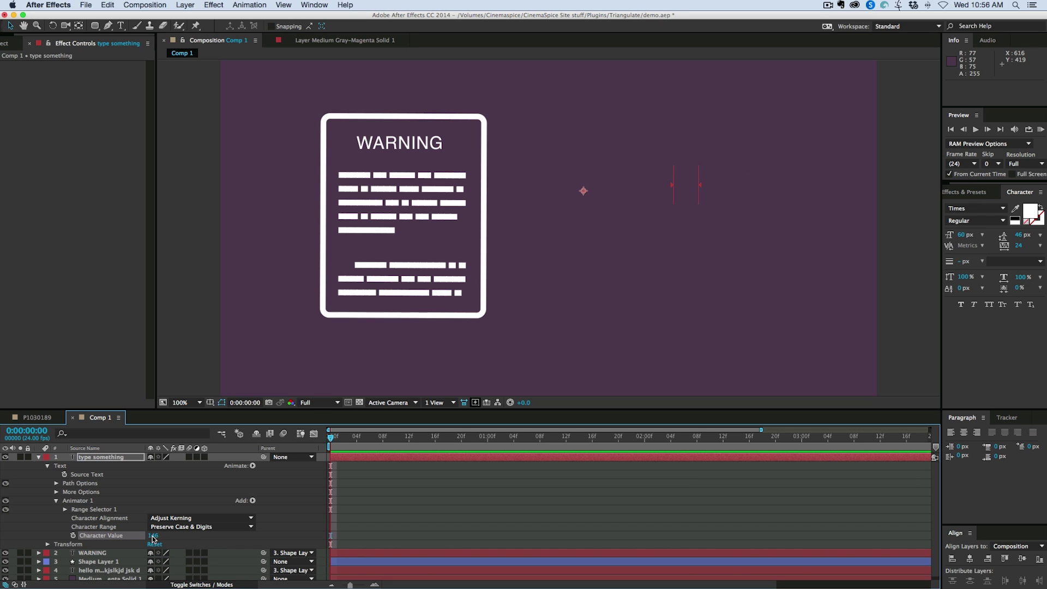
pyautogui.click(153, 539)
pyautogui.write('45')
pyautogui.press('Return')
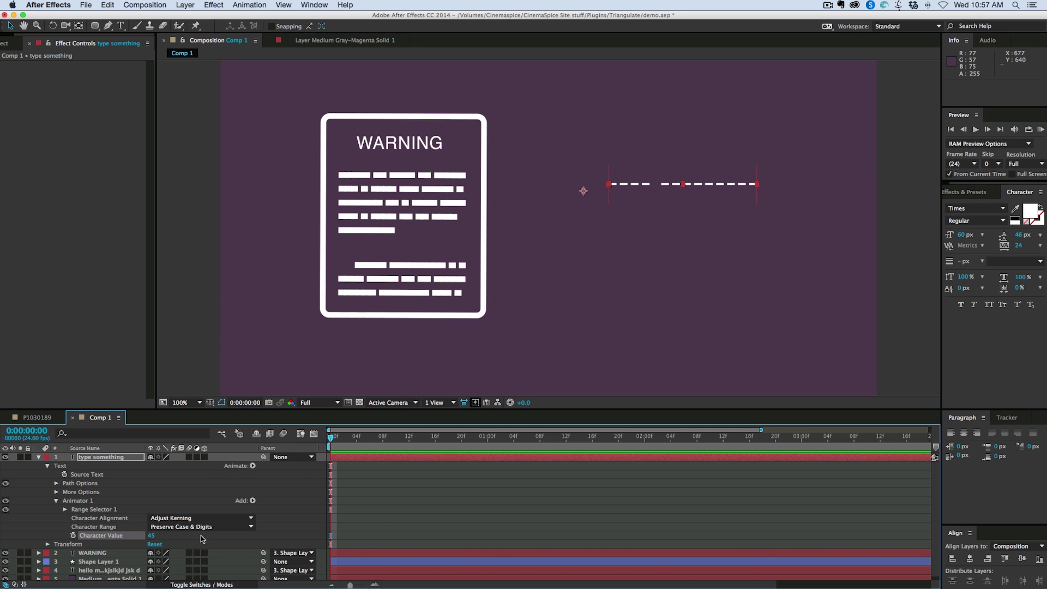
# Add Line Spacing, Tracking and Scale to Animator 1 from its Add Property menu
pyautogui.click(253, 501)
pyautogui.moveTo(254, 501)
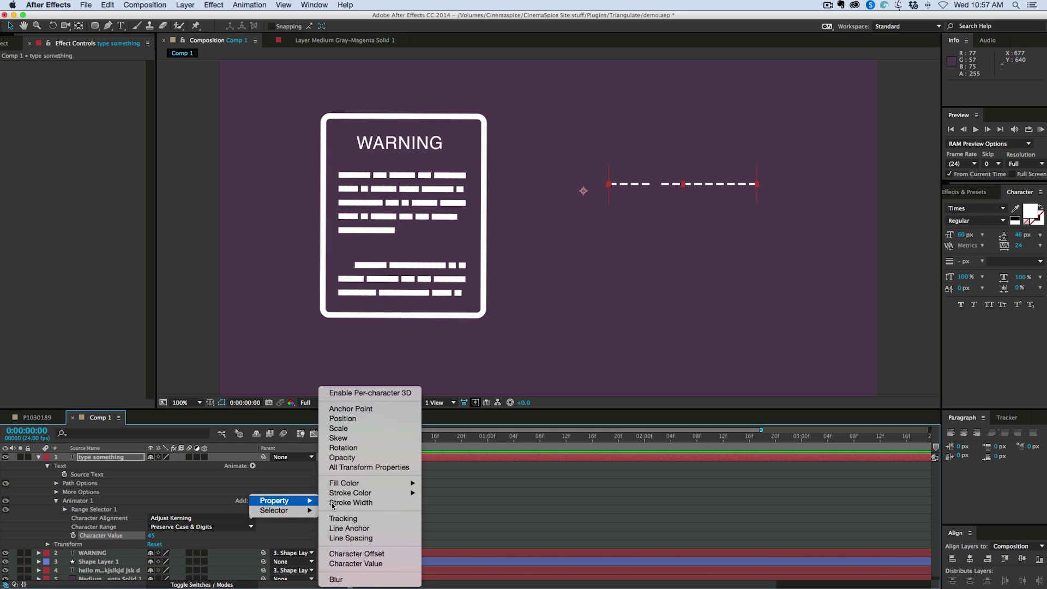
pyautogui.click(339, 539)
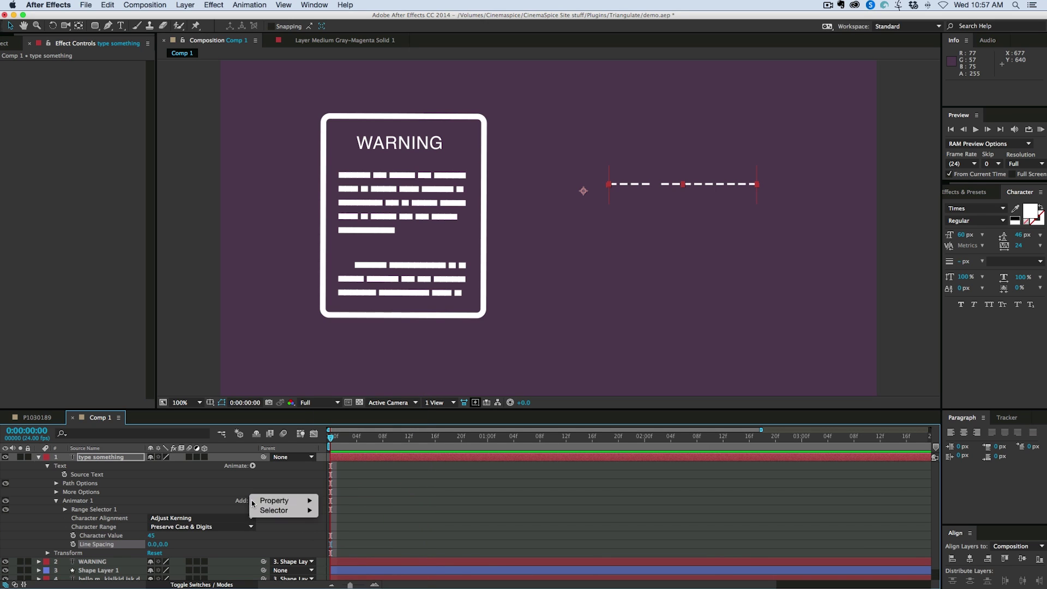
pyautogui.moveTo(254, 500)
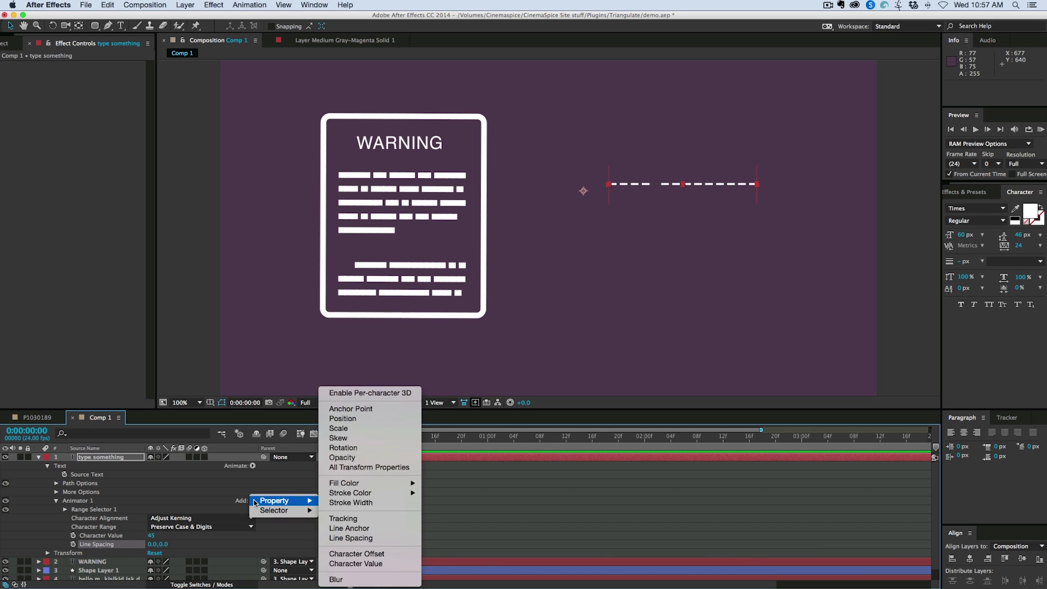
pyautogui.click(342, 519)
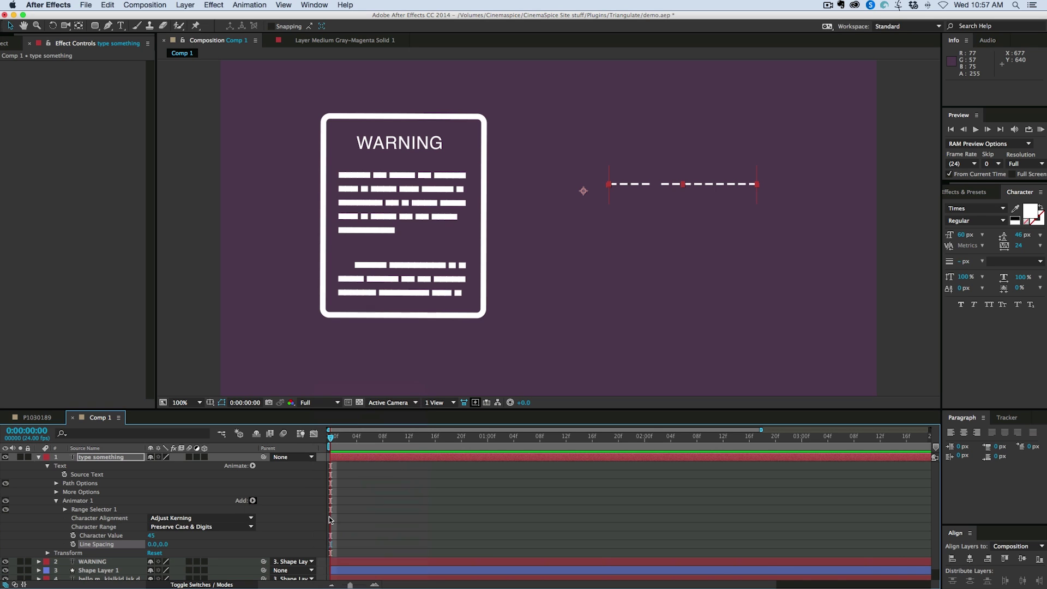
pyautogui.click(253, 500)
pyautogui.moveTo(255, 502)
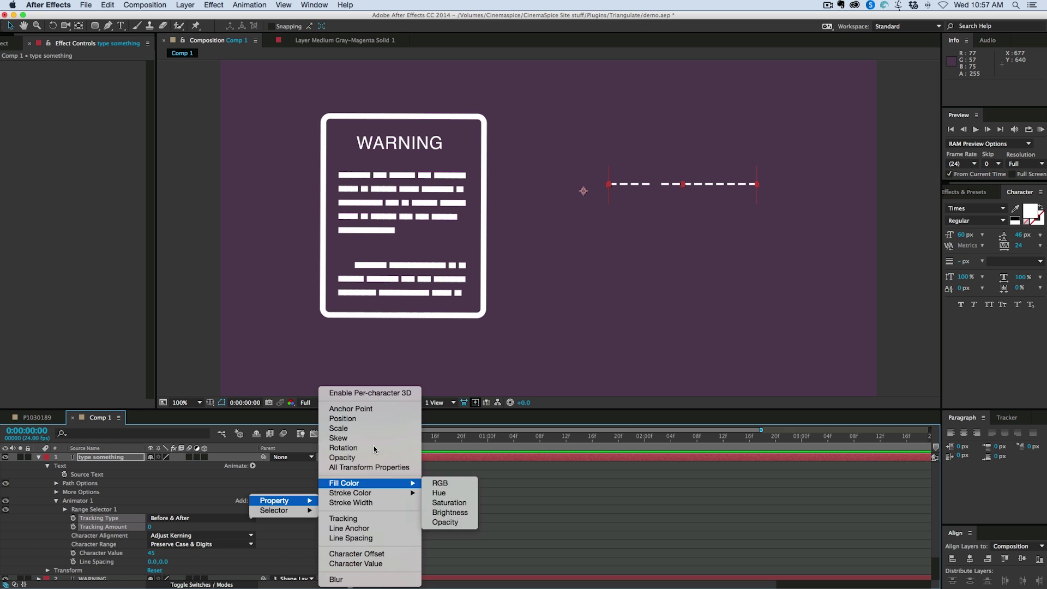
pyautogui.click(369, 428)
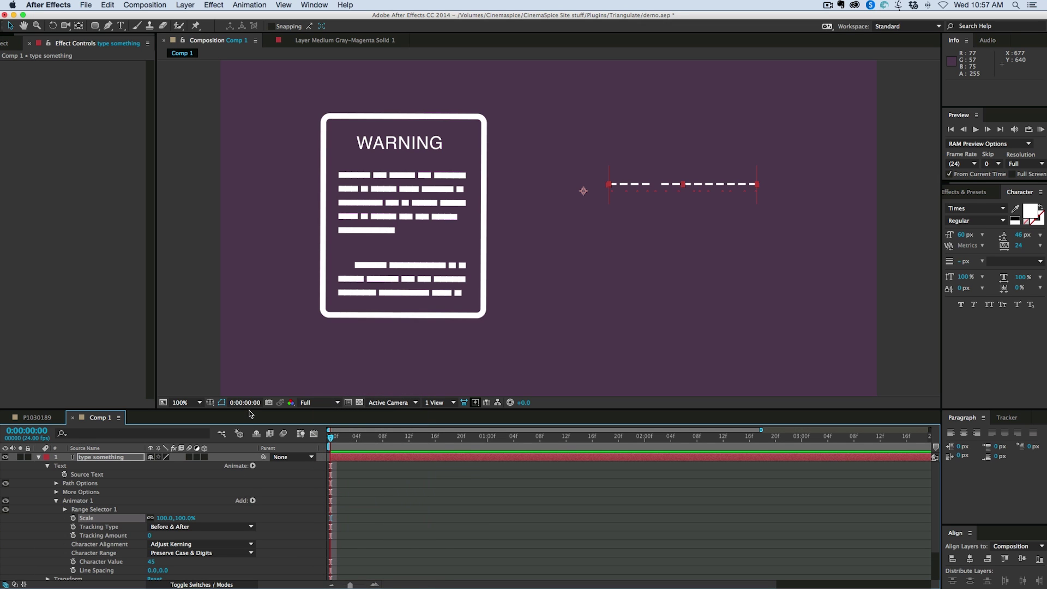
# Scale the characters to 100,441% and set Grouping Alignment to 0,-33%
pyautogui.moveTo(250, 412); pyautogui.dragTo(255, 369)
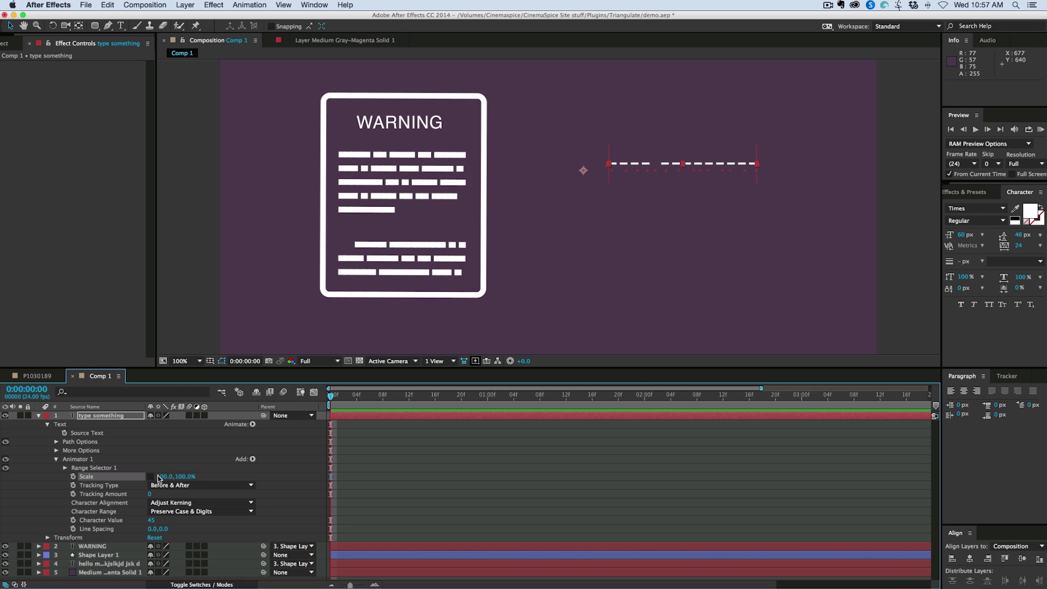
pyautogui.moveTo(187, 479); pyautogui.dragTo(357, 477)
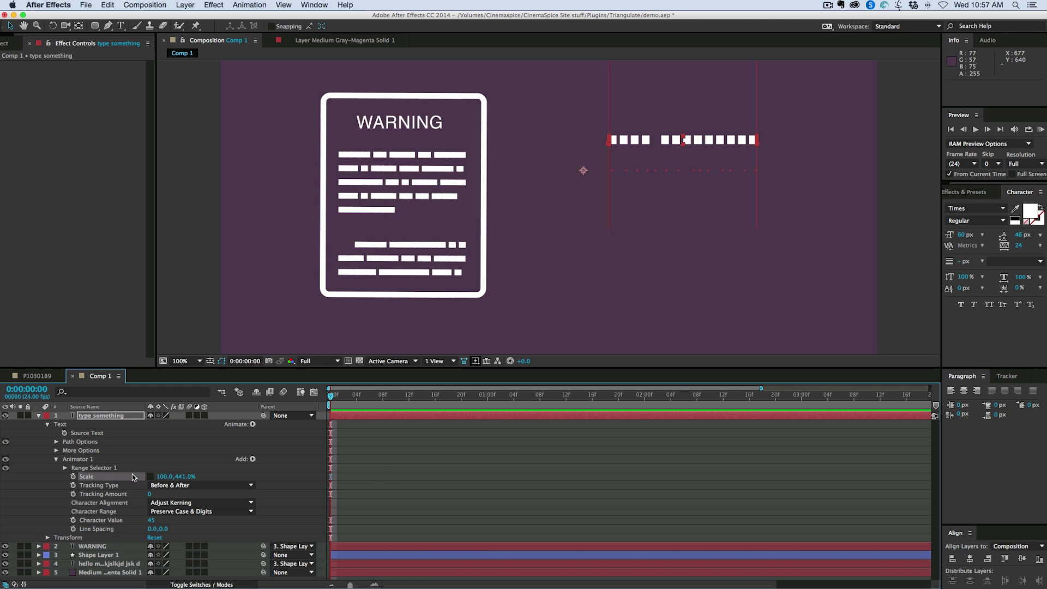
pyautogui.click(57, 443)
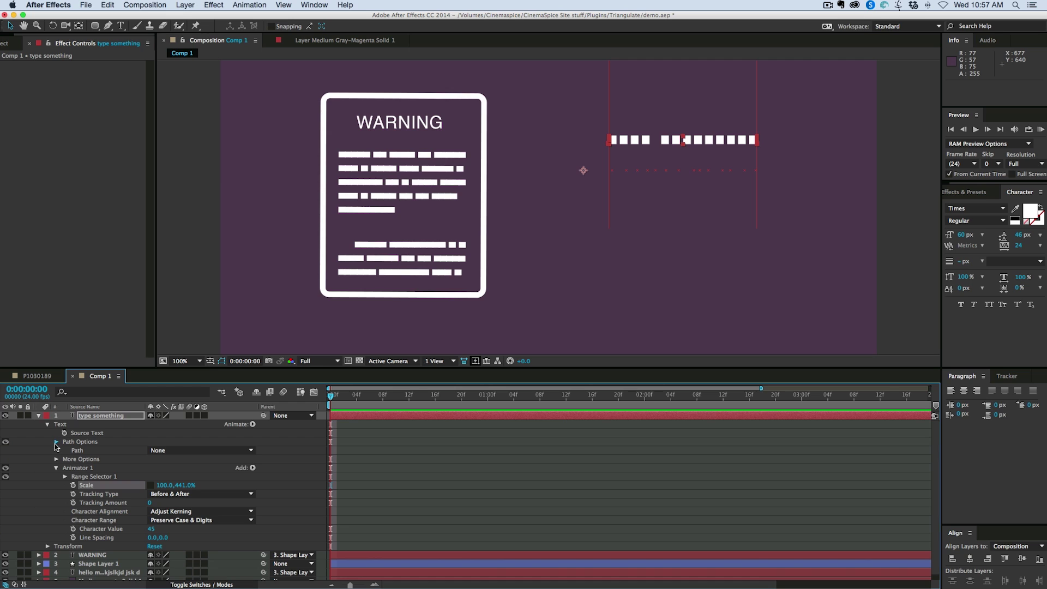
pyautogui.click(57, 444)
pyautogui.click(57, 451)
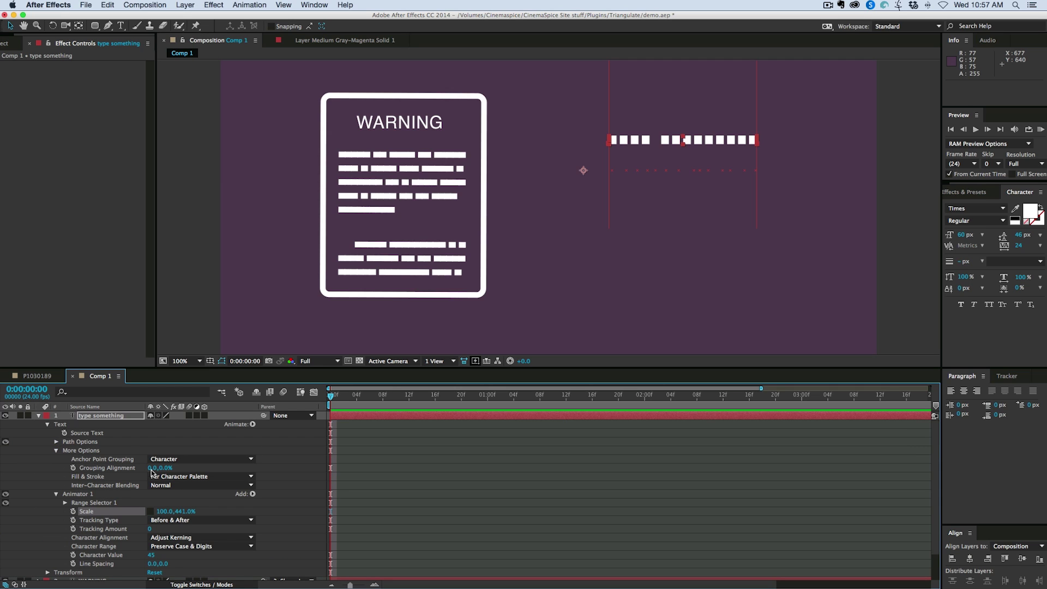
pyautogui.moveTo(167, 469); pyautogui.dragTo(148, 467)
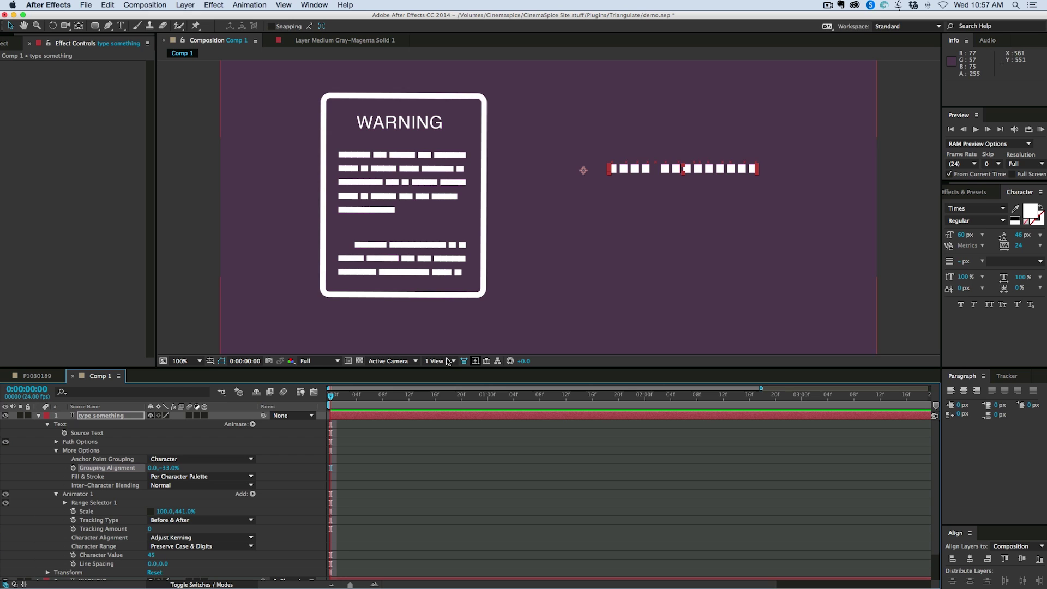
pyautogui.click(56, 451)
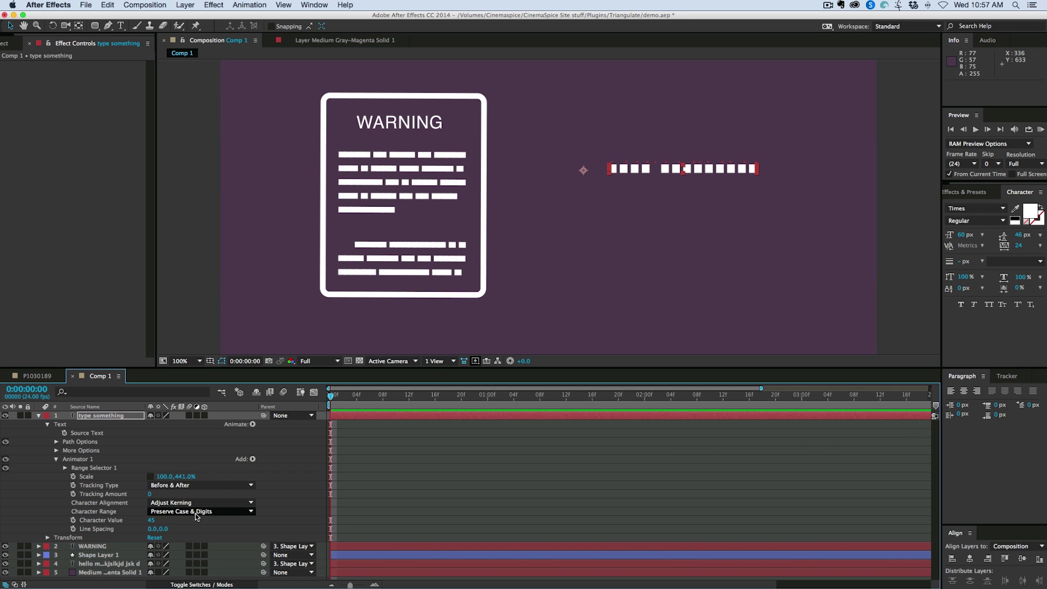
# Undo the stray Line Spacing change, set Tracking to -8, and left-align the text
pyautogui.click(164, 529)
pyautogui.hotkey('ctrl', 'z')
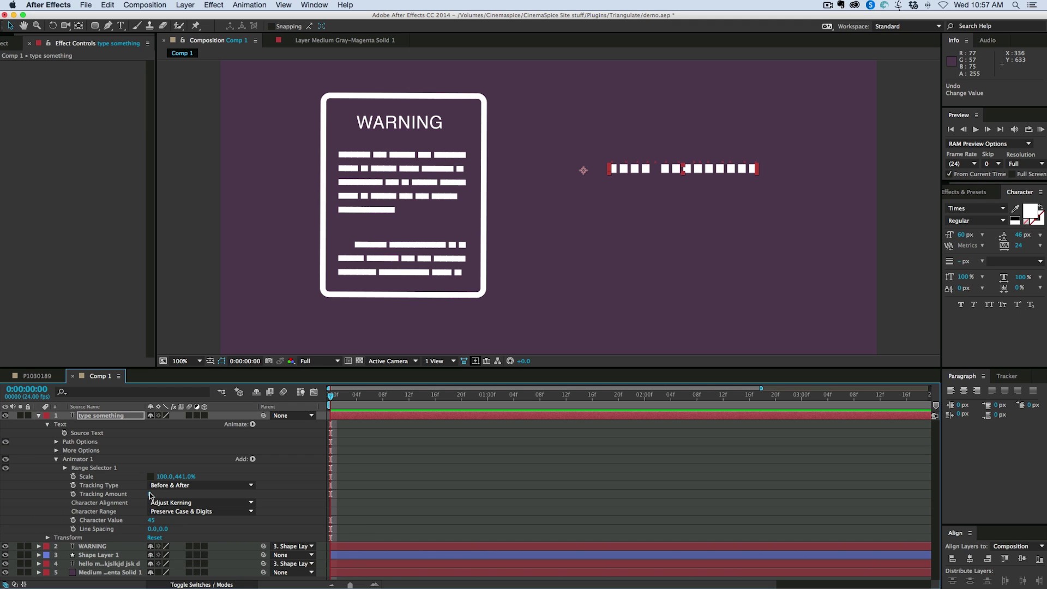
pyautogui.moveTo(150, 494); pyautogui.dragTo(147, 495)
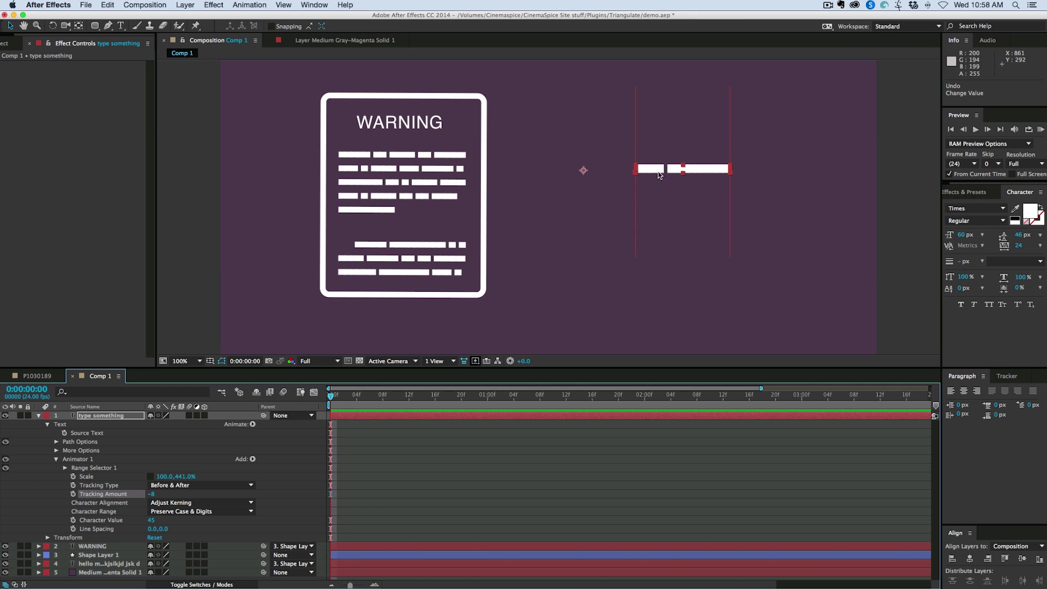
pyautogui.click(951, 391)
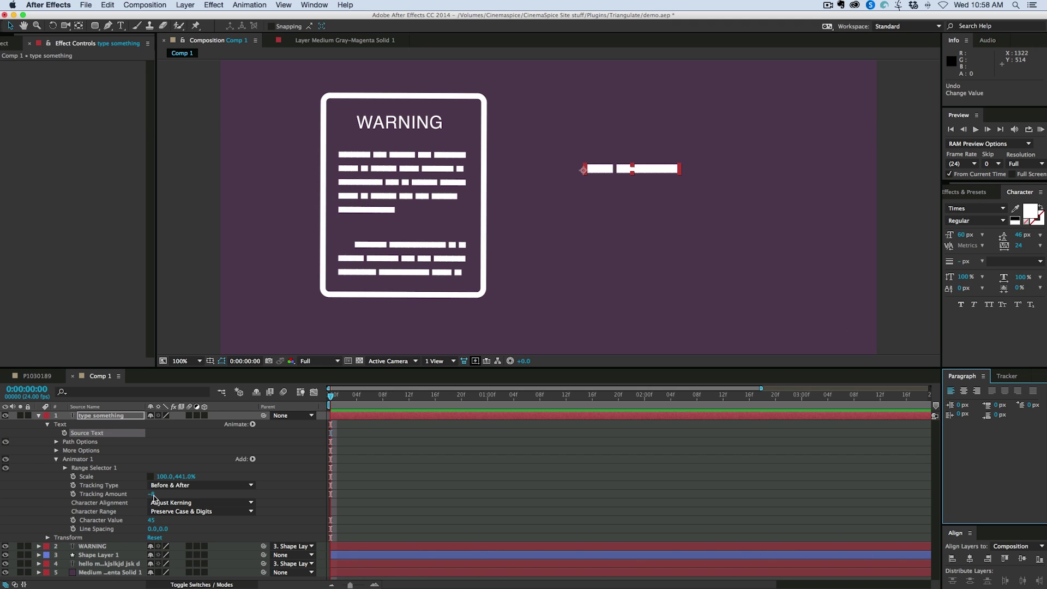
# Set the Scale's vertical value to 440%
pyautogui.click(181, 478)
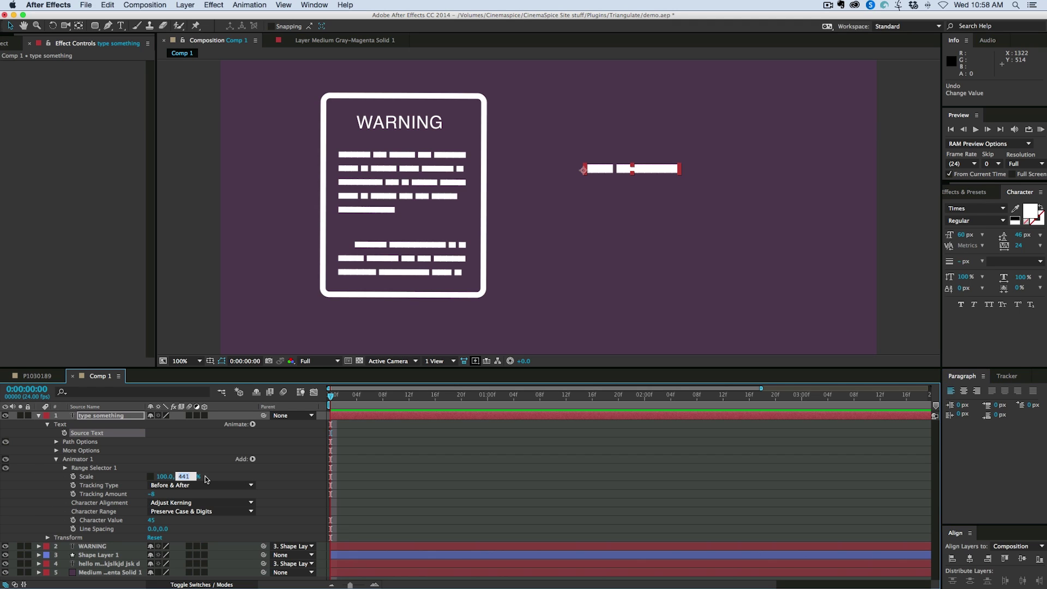
pyautogui.write('440')
pyautogui.press('Return')
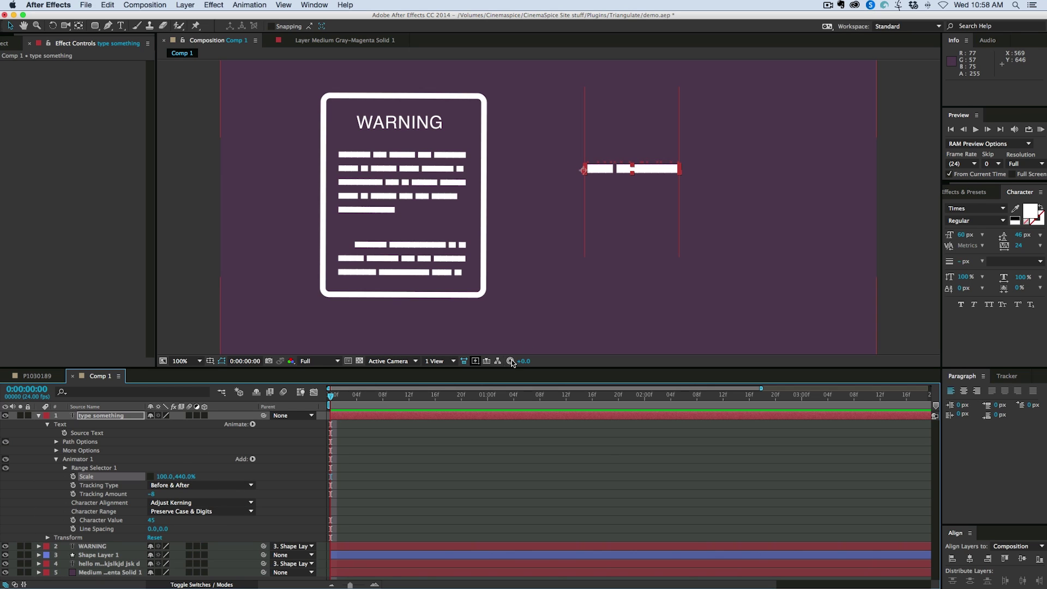
# Replace the text with longer gibberish words and set Line Spacing to 0,-18
pyautogui.doubleClick(428, 417)
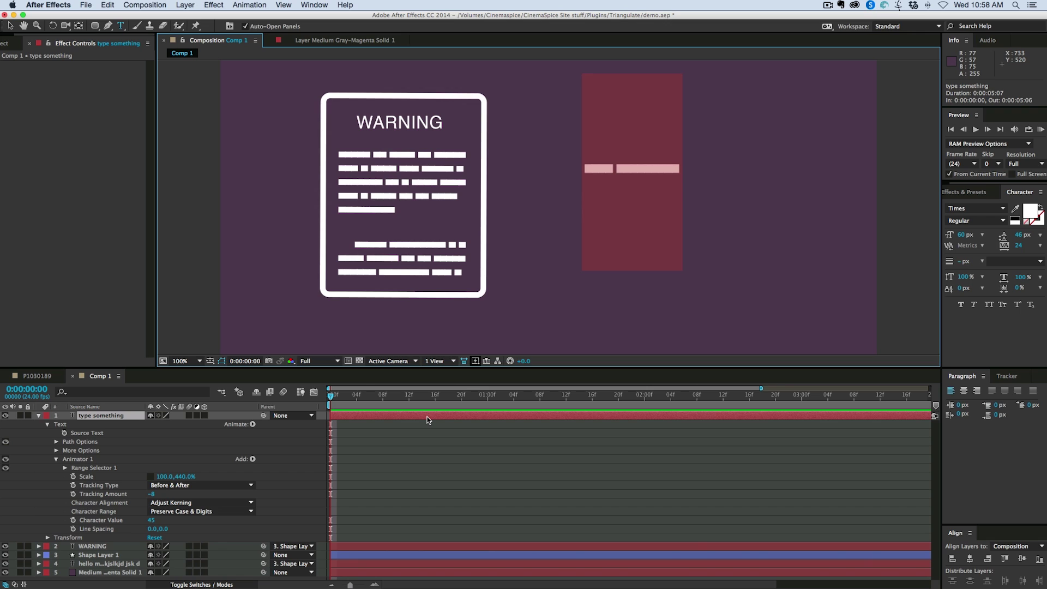
pyautogui.write('asdfjk asdfjklsd')
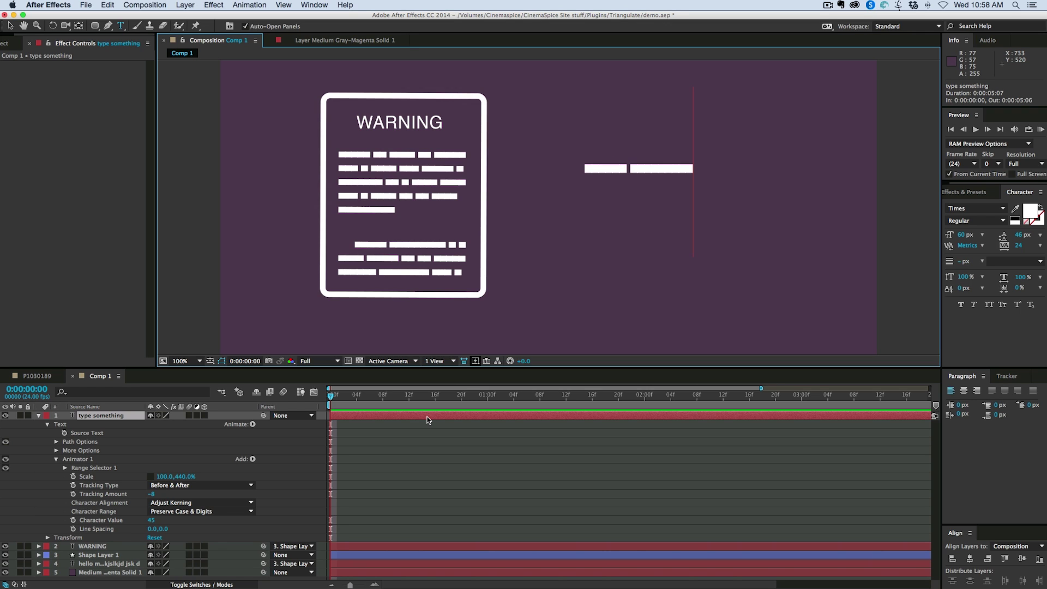
pyautogui.write(' asdfjklsdasdfj asdfjklsd ')
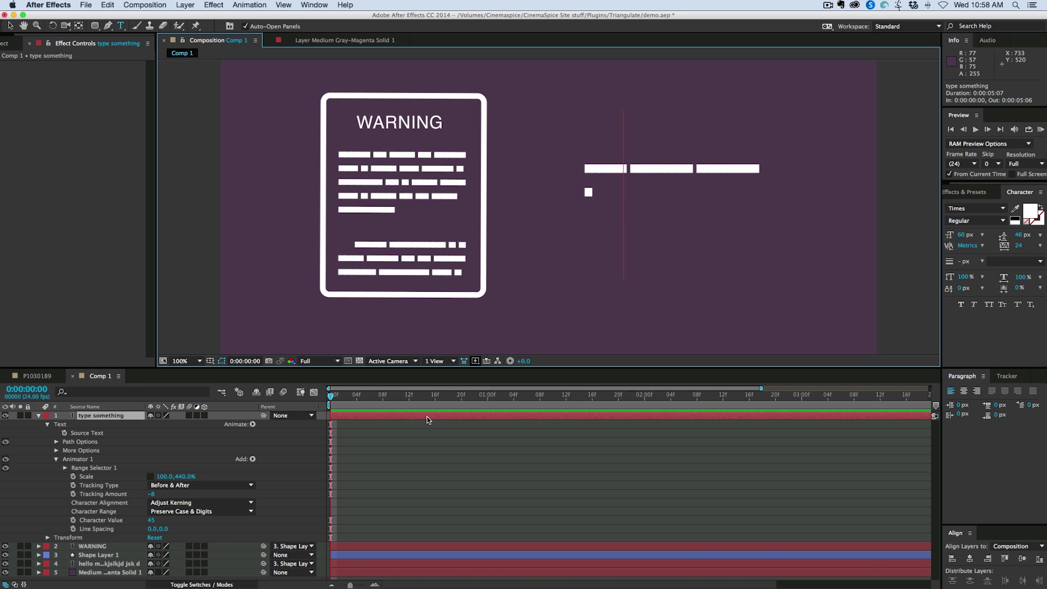
pyautogui.write('a s dfj kls')
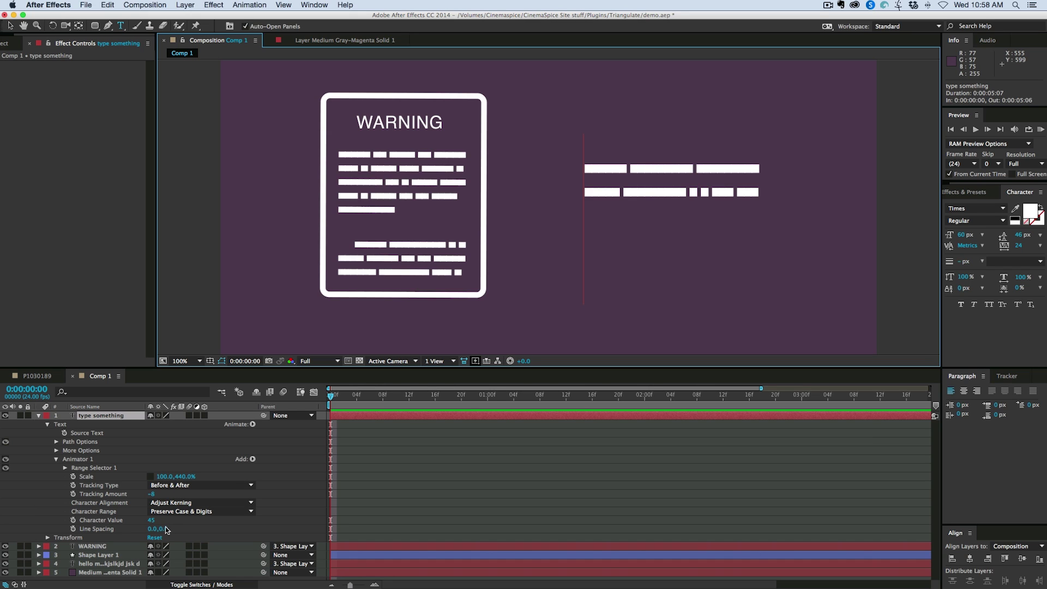
pyautogui.moveTo(165, 528); pyautogui.dragTo(156, 528)
# Select the text layer's Path Options, More Options and Animator 1 groups
pyautogui.click(450, 518)
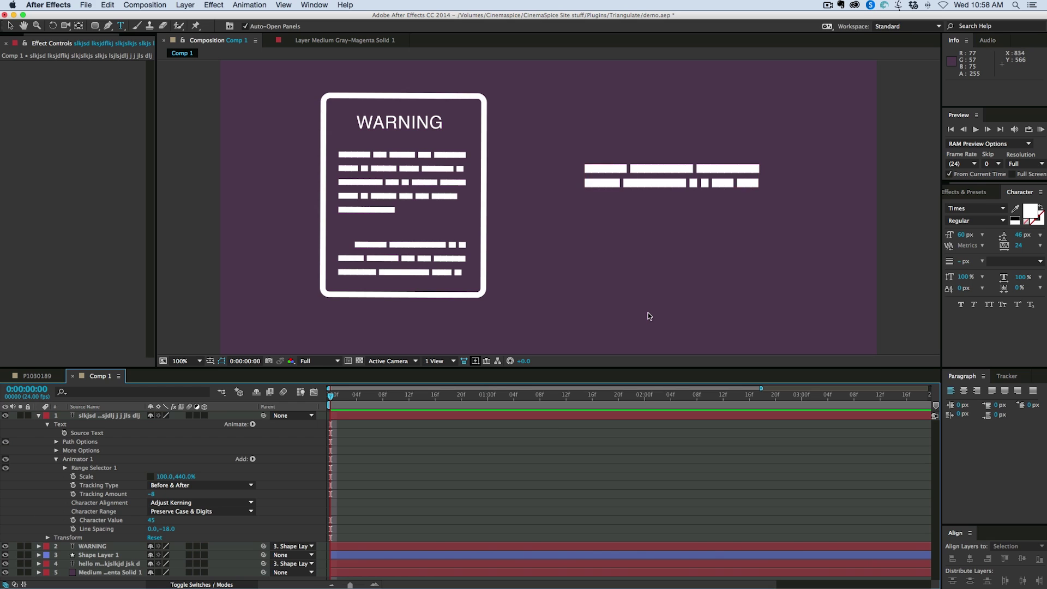
pyautogui.click(113, 418)
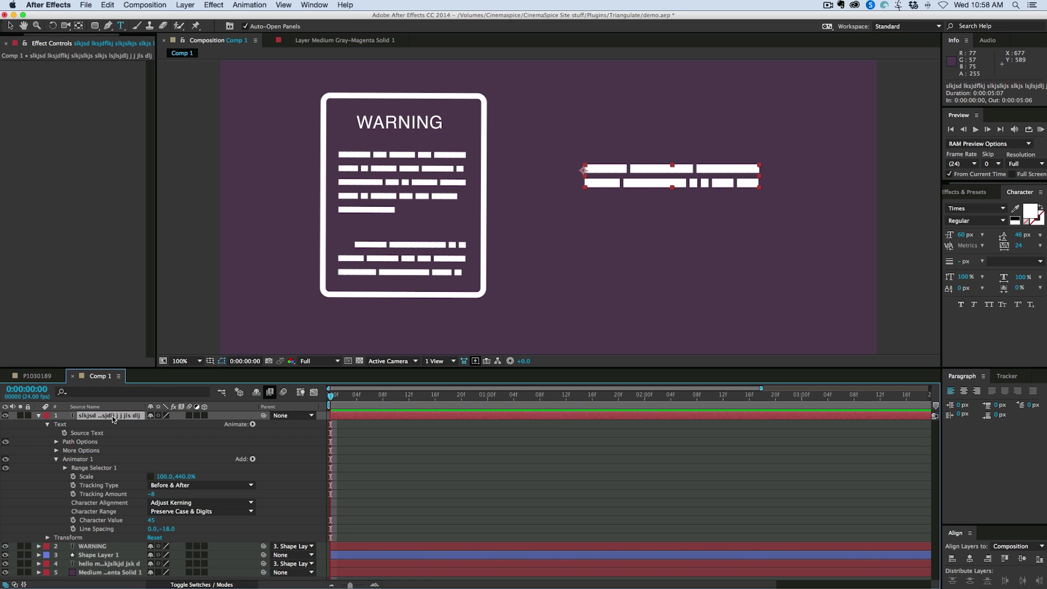
pyautogui.click(57, 459)
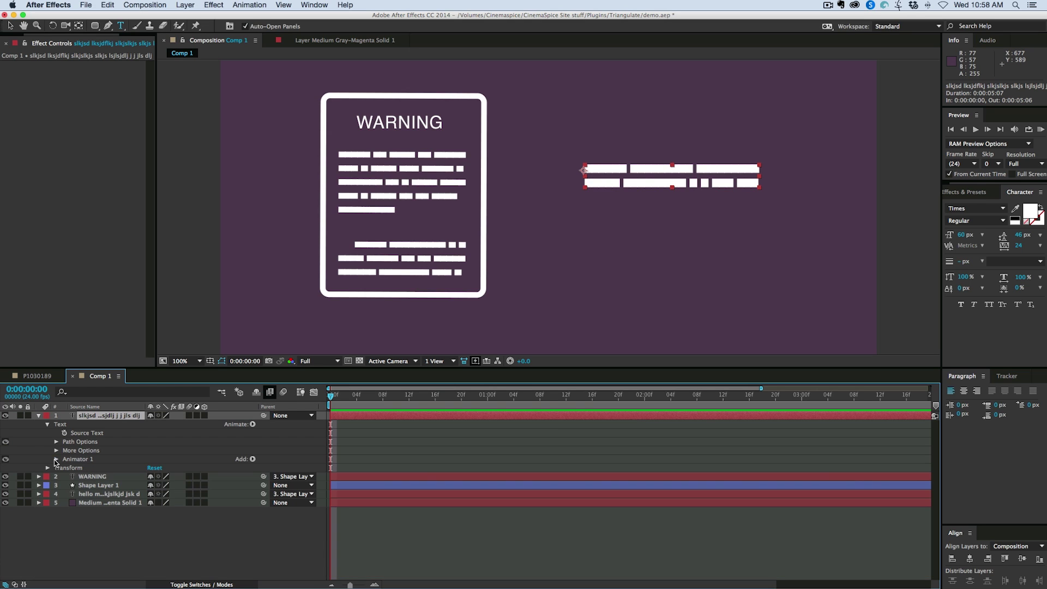
pyautogui.click(58, 426)
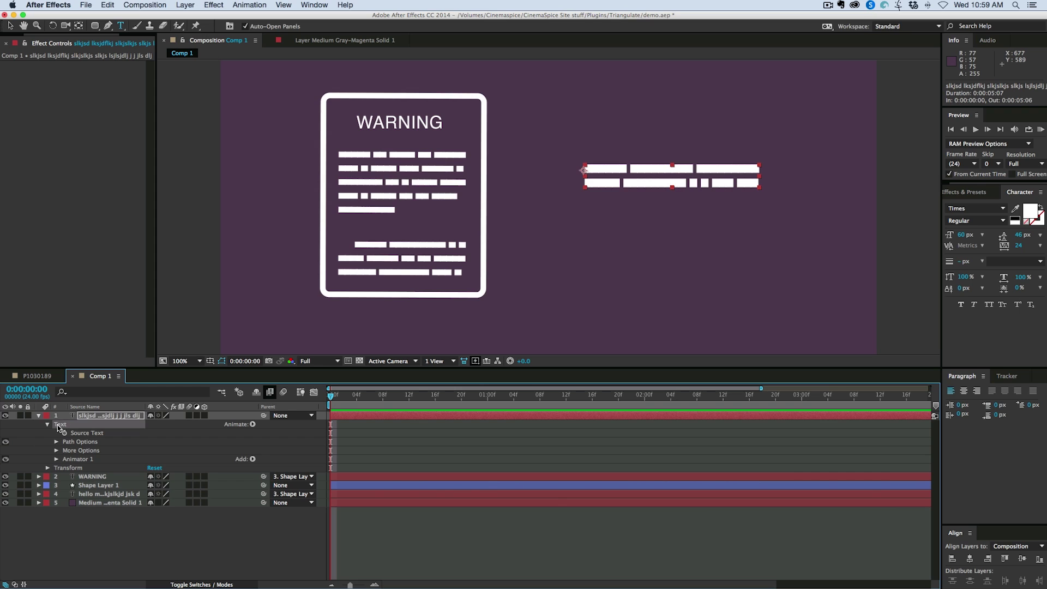
pyautogui.click(88, 433)
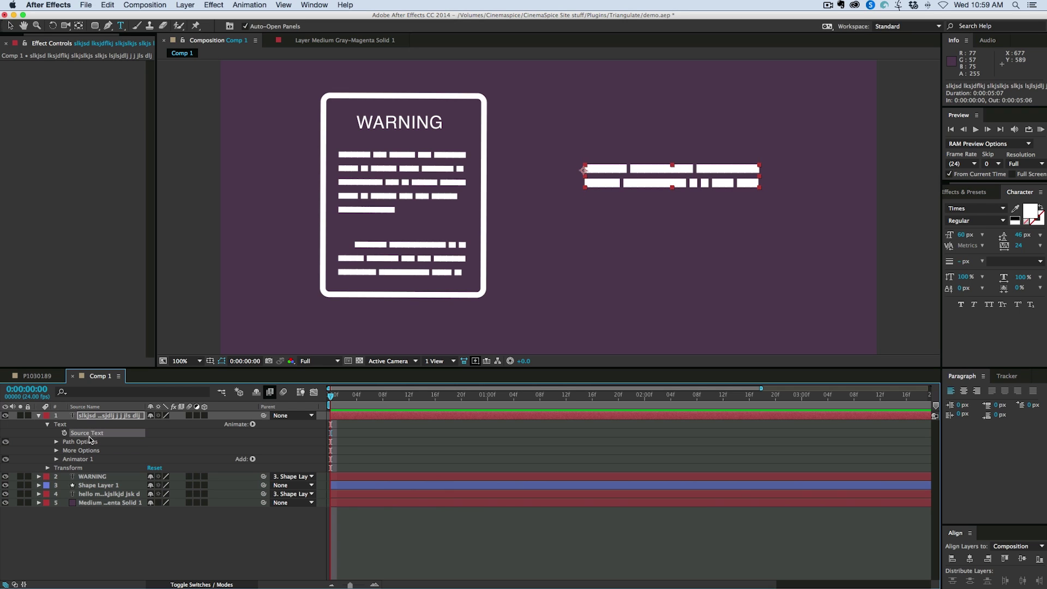
pyautogui.click(89, 442)
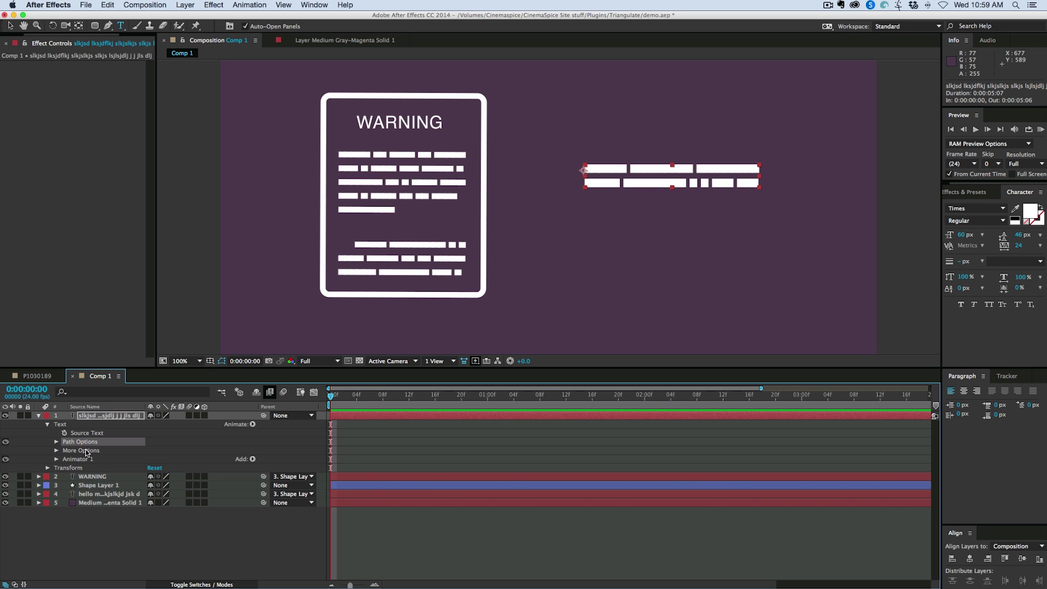
pyautogui.keyDown('shift'); pyautogui.click(83, 460); pyautogui.keyUp('shift')
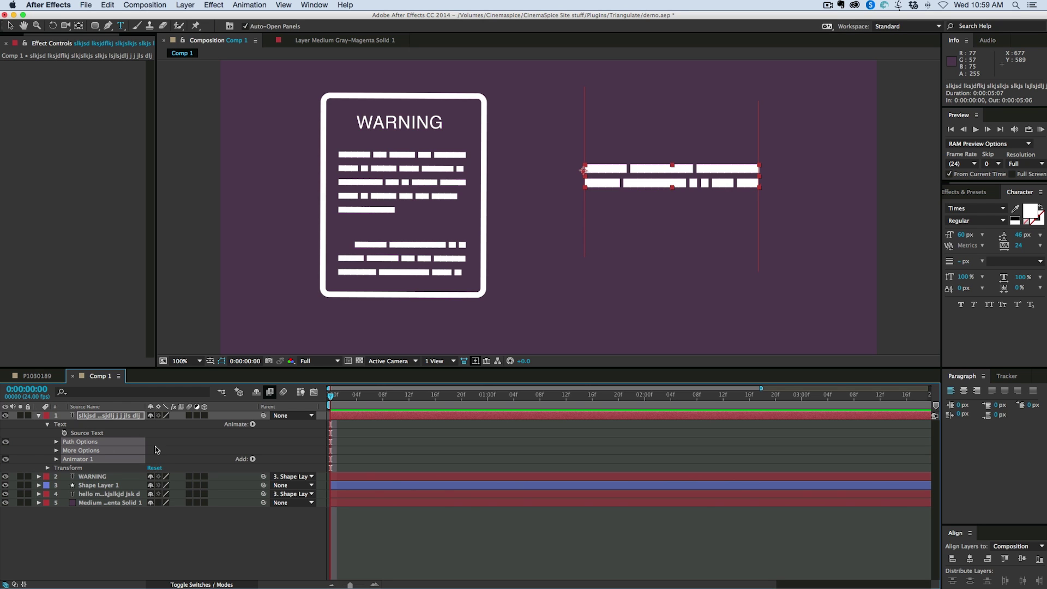
# Save the selected properties as a new animation preset named psuedo type
pyautogui.click(256, 4)
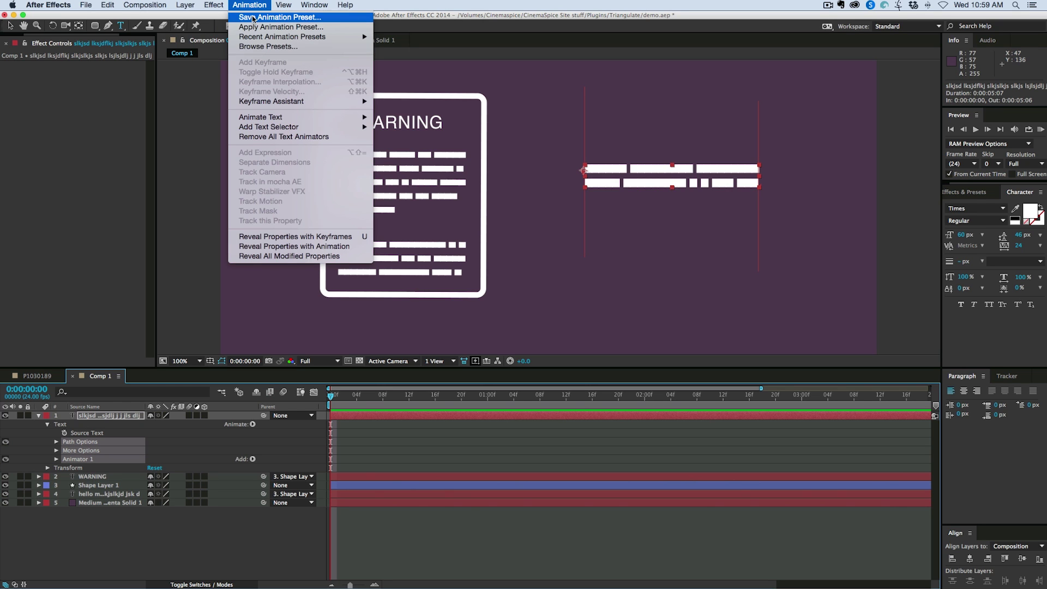
pyautogui.click(272, 15)
pyautogui.write('random text')
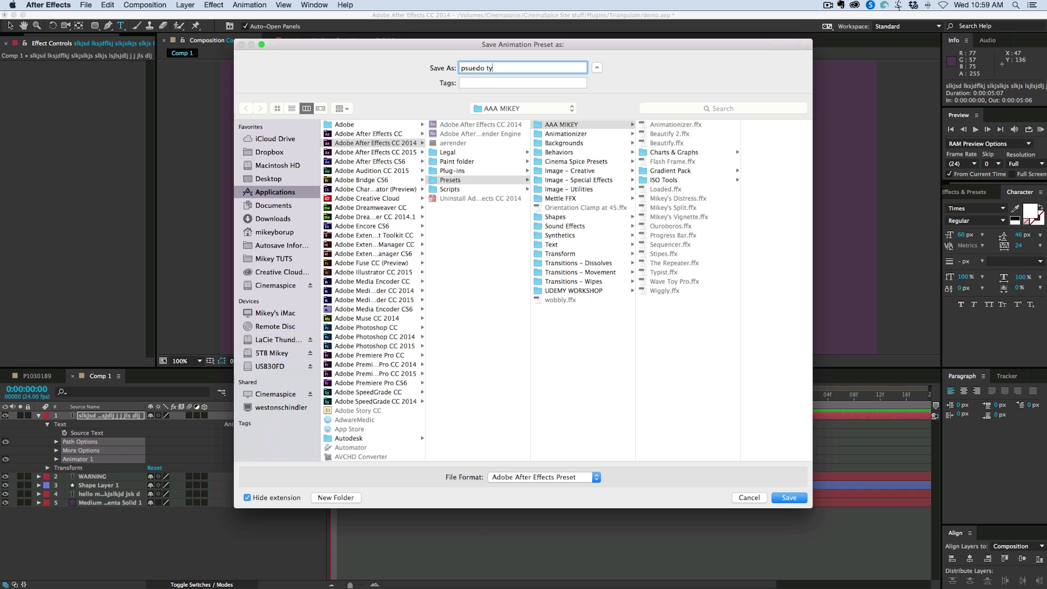
pyautogui.press('Return')
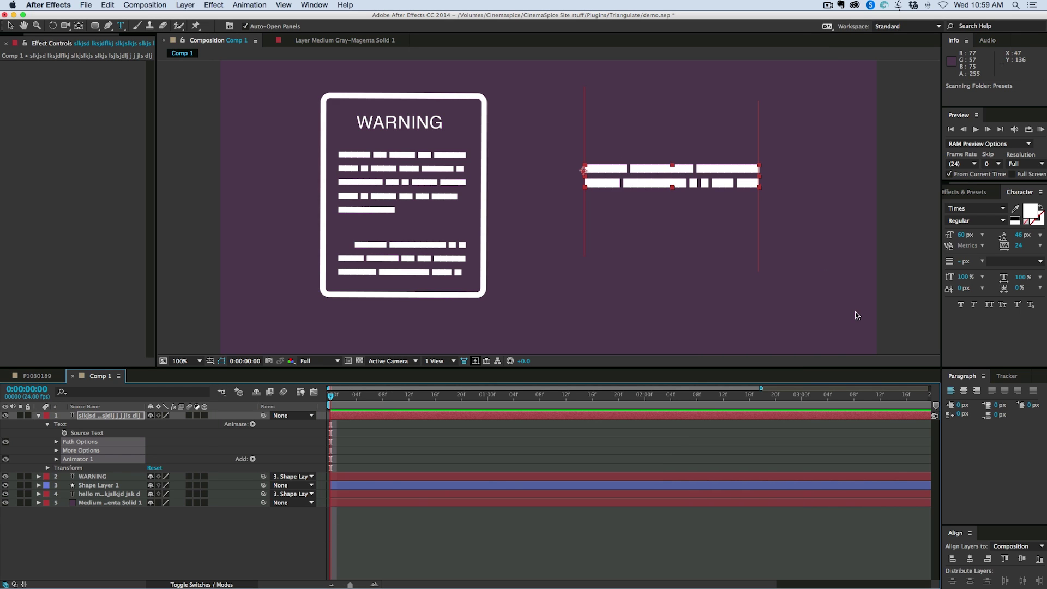
# Collapse and hide the first dashed text layer
pyautogui.click(39, 416)
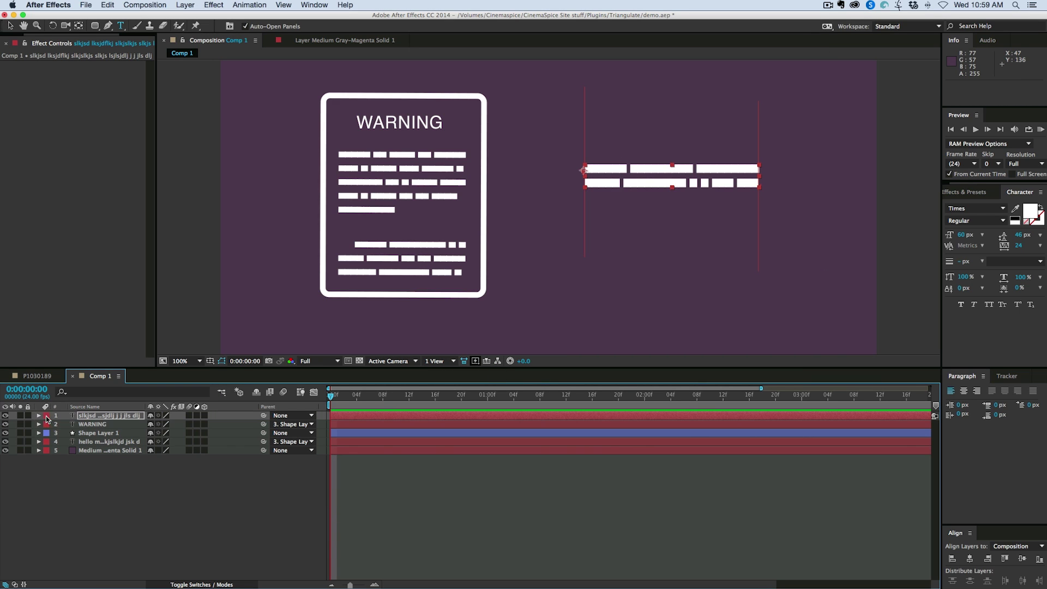
pyautogui.click(313, 521)
pyautogui.click(5, 415)
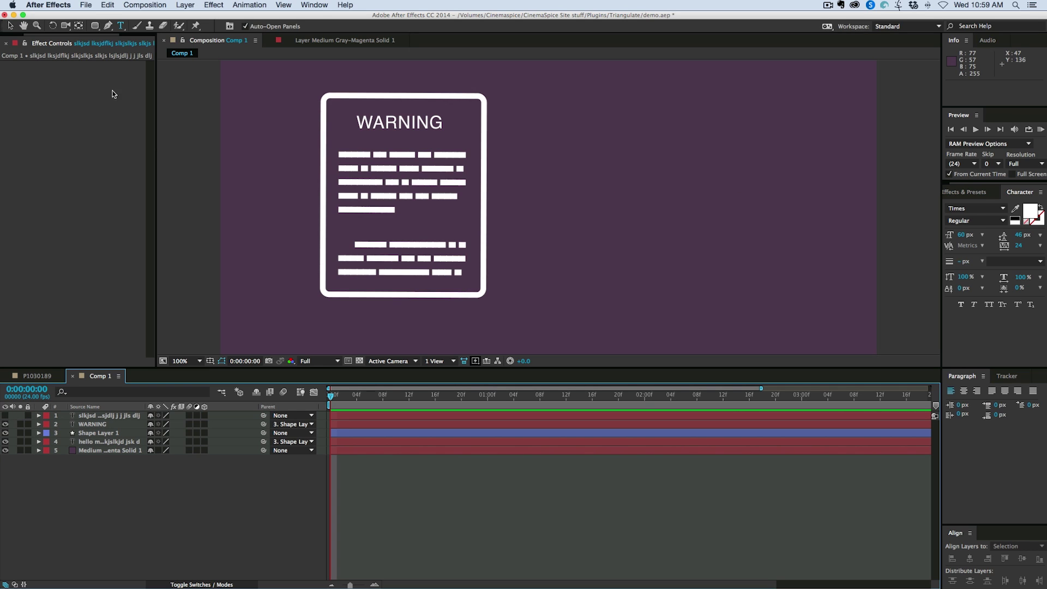
# Add a two-line text layer reading 'type something' / 'cool and special'
pyautogui.click(120, 26)
pyautogui.click(583, 139)
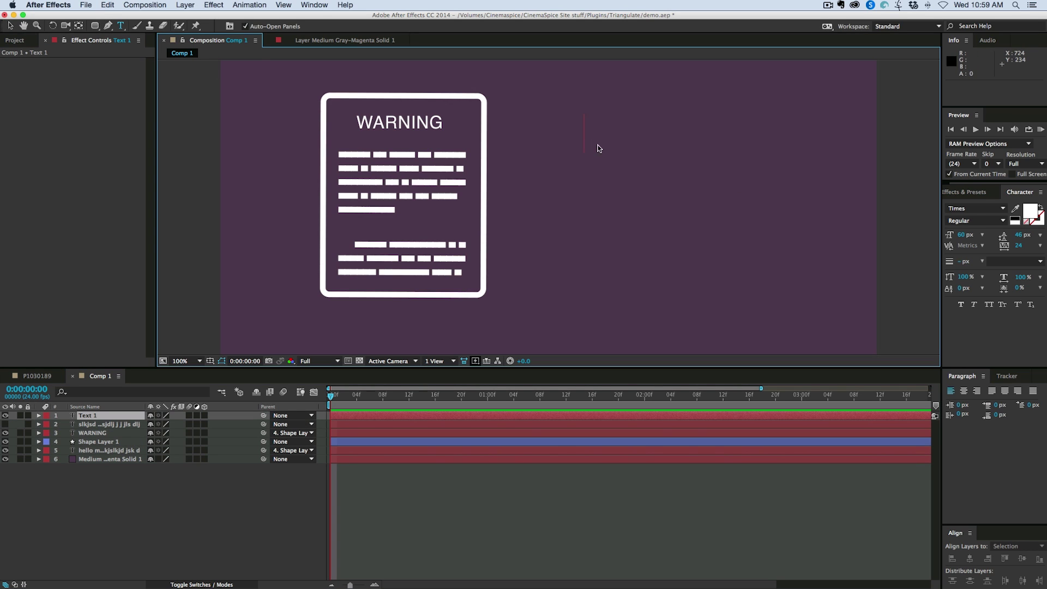
pyautogui.write('type something')
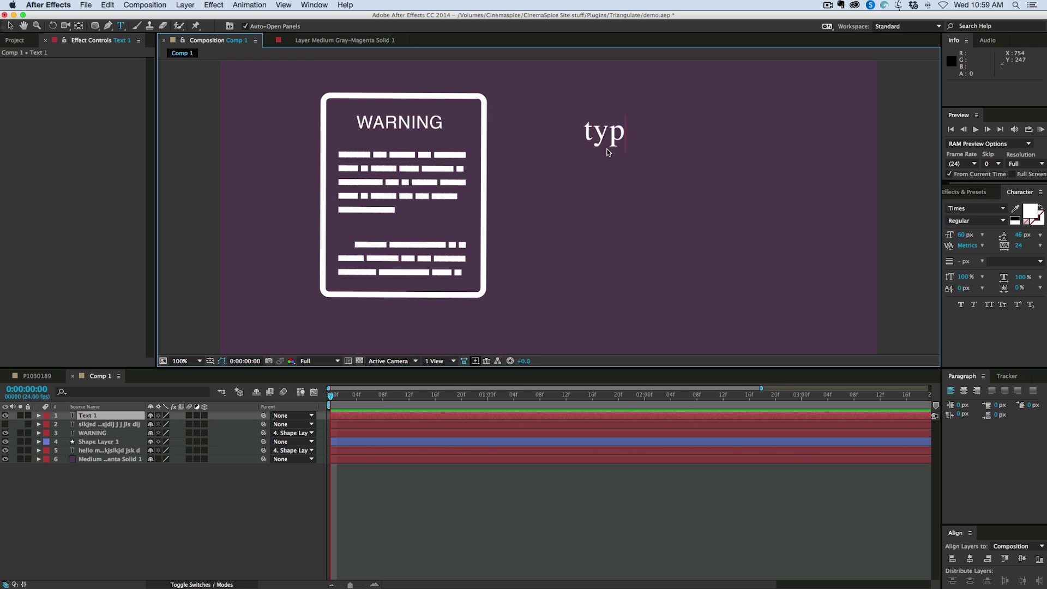
pyautogui.press('Return')
pyautogui.write('cool and special')
pyautogui.press('super+a')
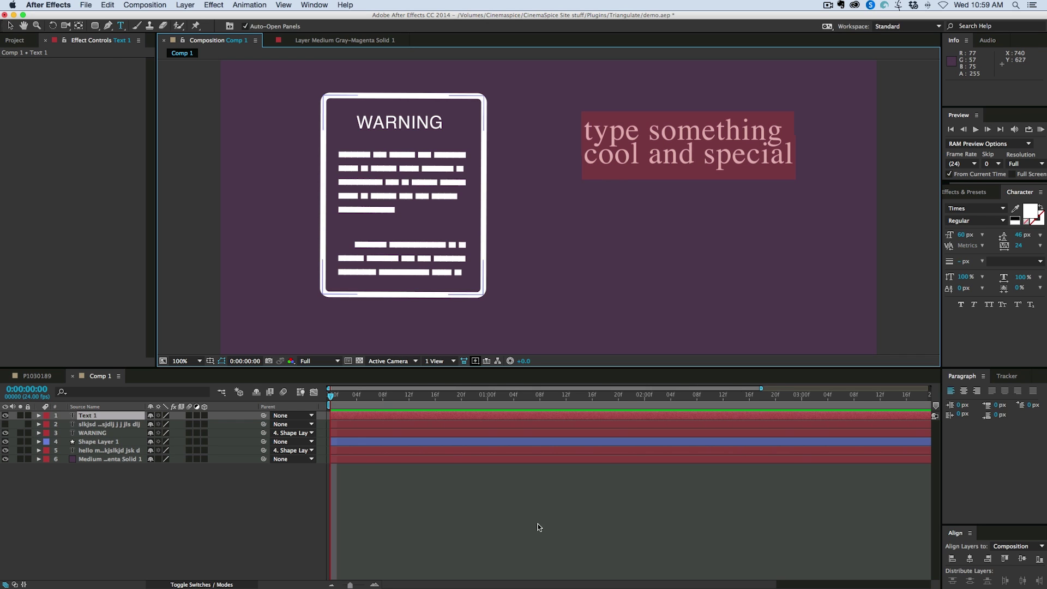
pyautogui.press('Escape')
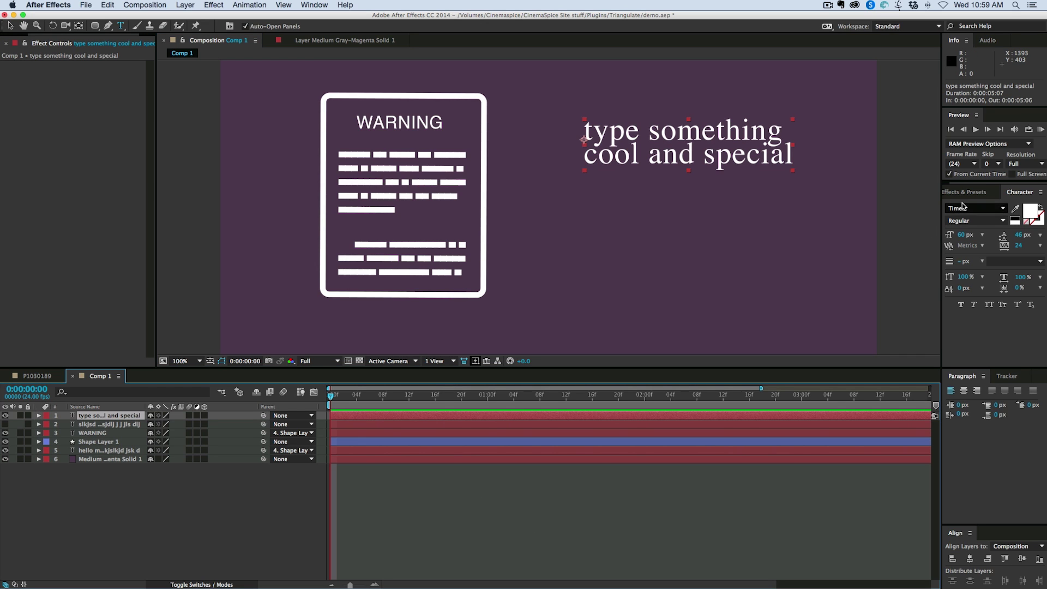
# Find the psuedo type preset in Effects & Presets and apply it to the new text
pyautogui.click(964, 192)
pyautogui.click(984, 206)
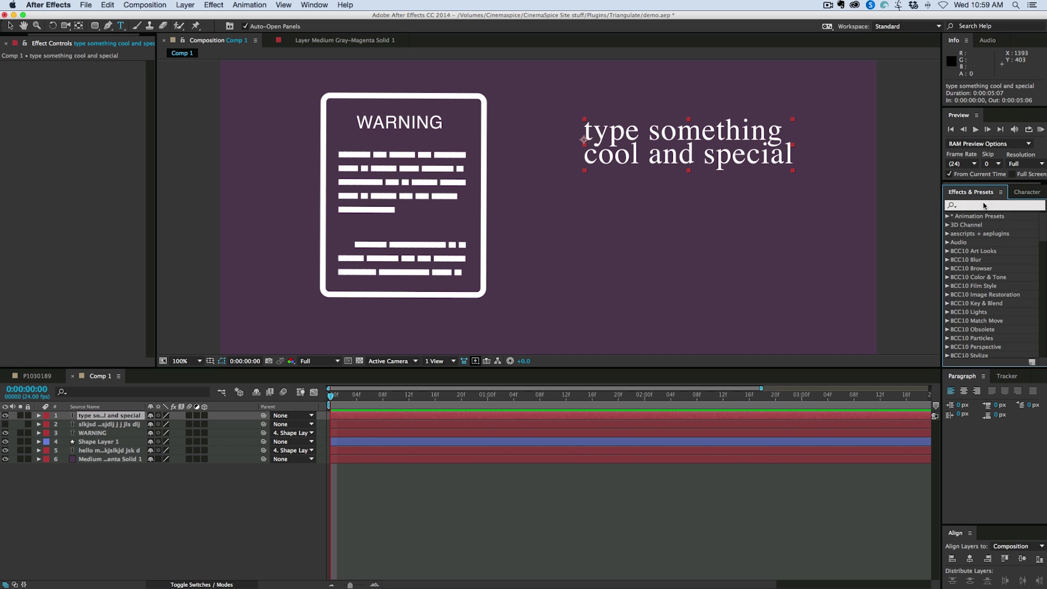
pyautogui.write('pseud')
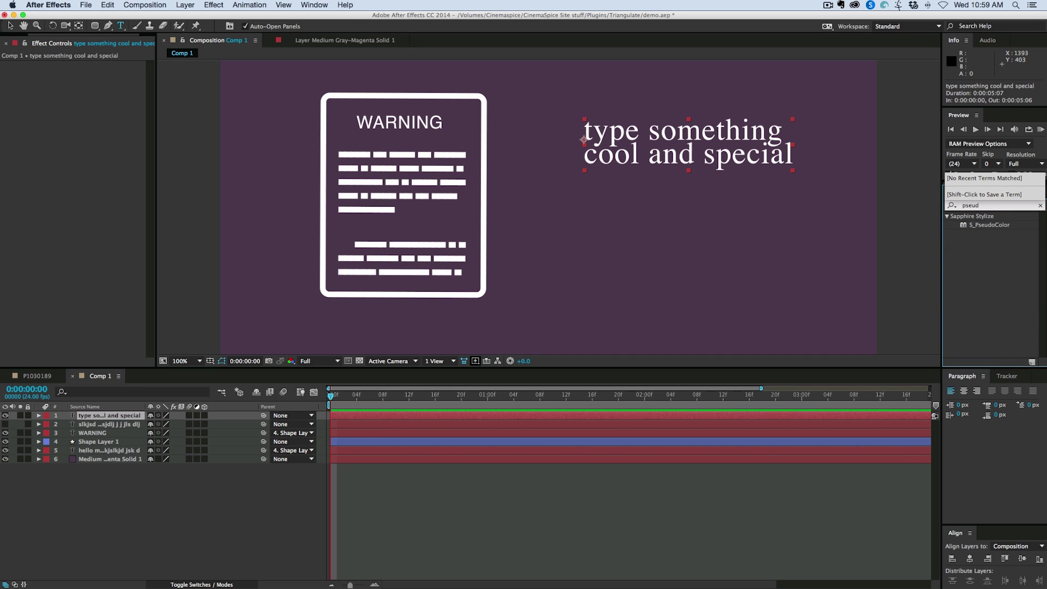
pyautogui.press('BackSpace')
pyautogui.press('BackSpace')
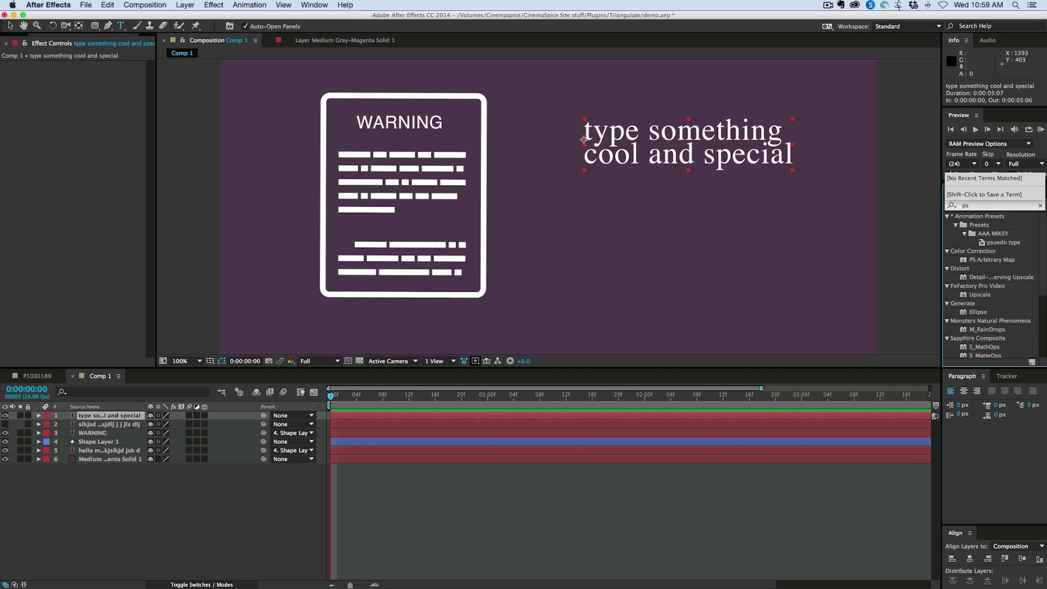
pyautogui.write('u')
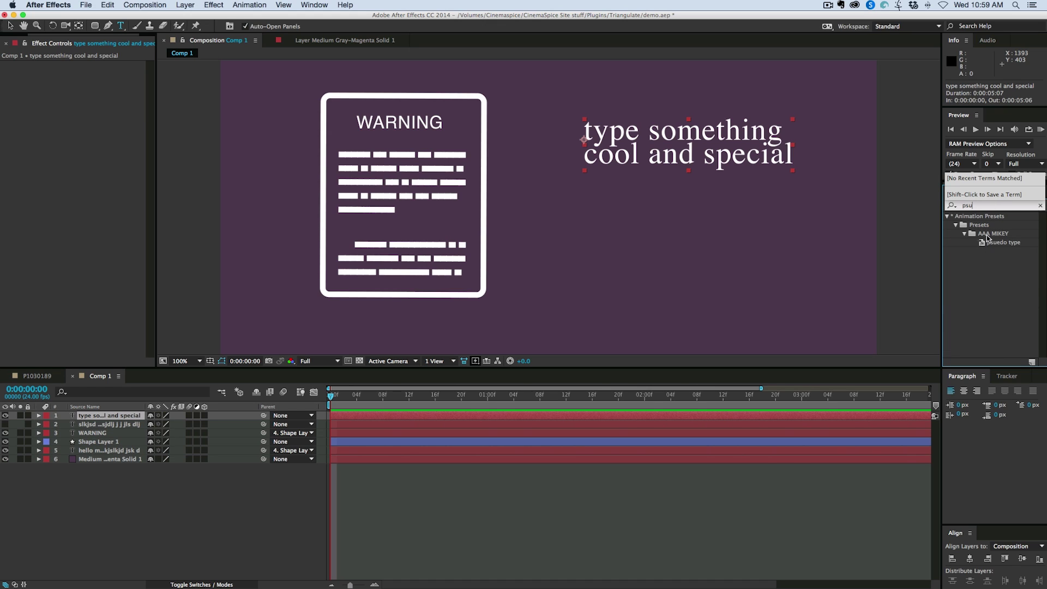
pyautogui.moveTo(992, 242); pyautogui.dragTo(704, 147)
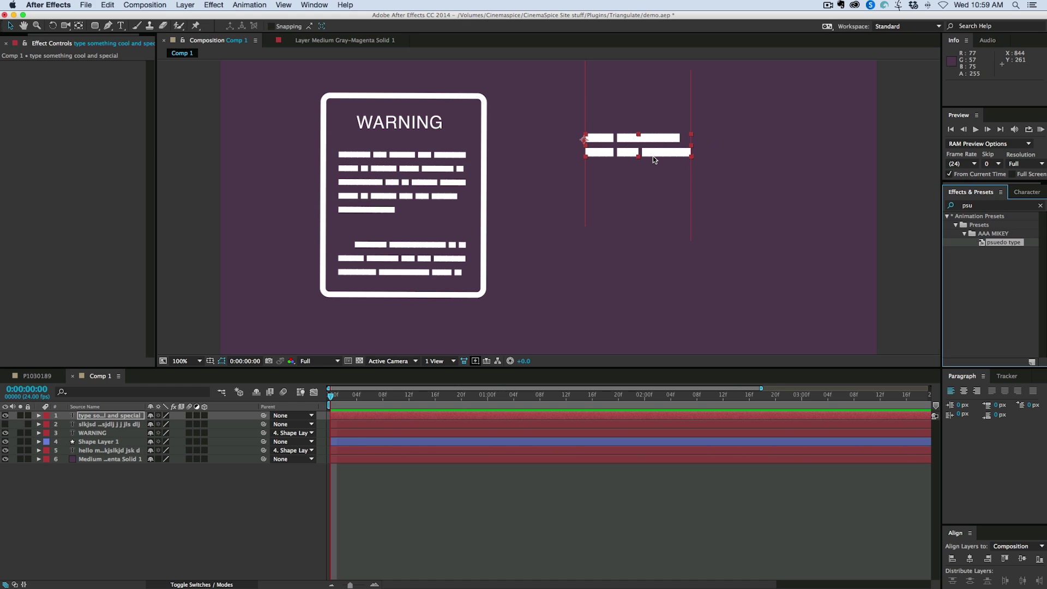
# Deselect the new dashed text layer in Comp 1's timeline
pyautogui.click(679, 488)
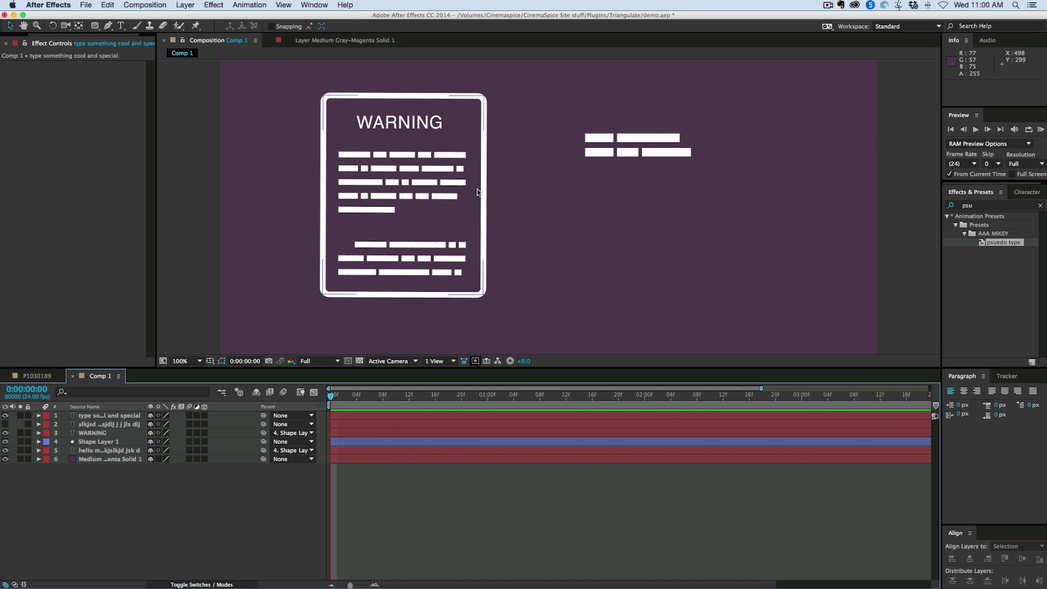
# Switch to the P1030189 composition and select the triangulated footage layer to show its Triangulate settings
pyautogui.click(42, 377)
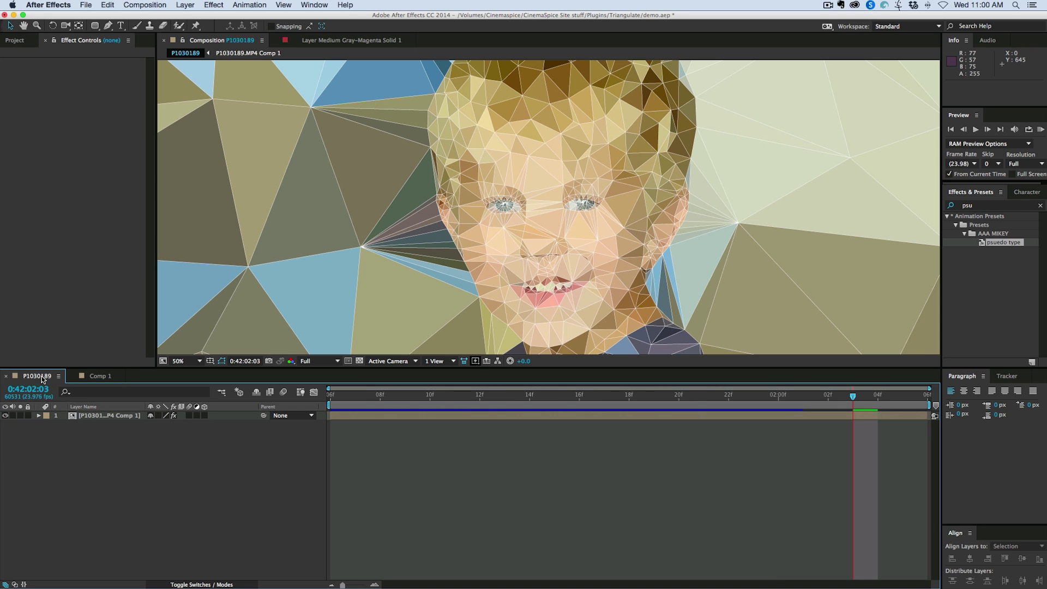
pyautogui.click(101, 418)
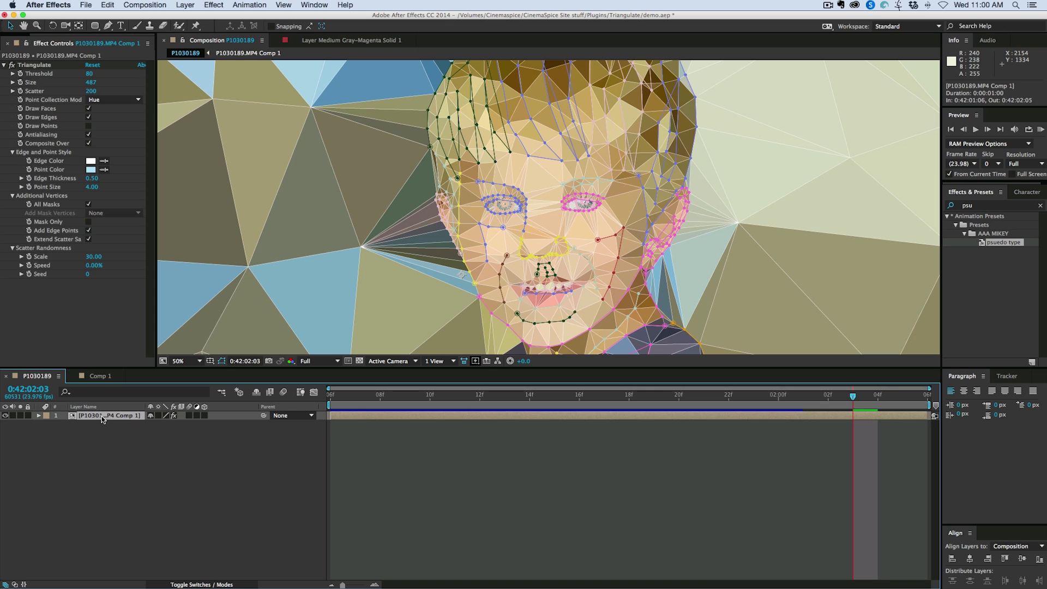
pyautogui.click(3, 65)
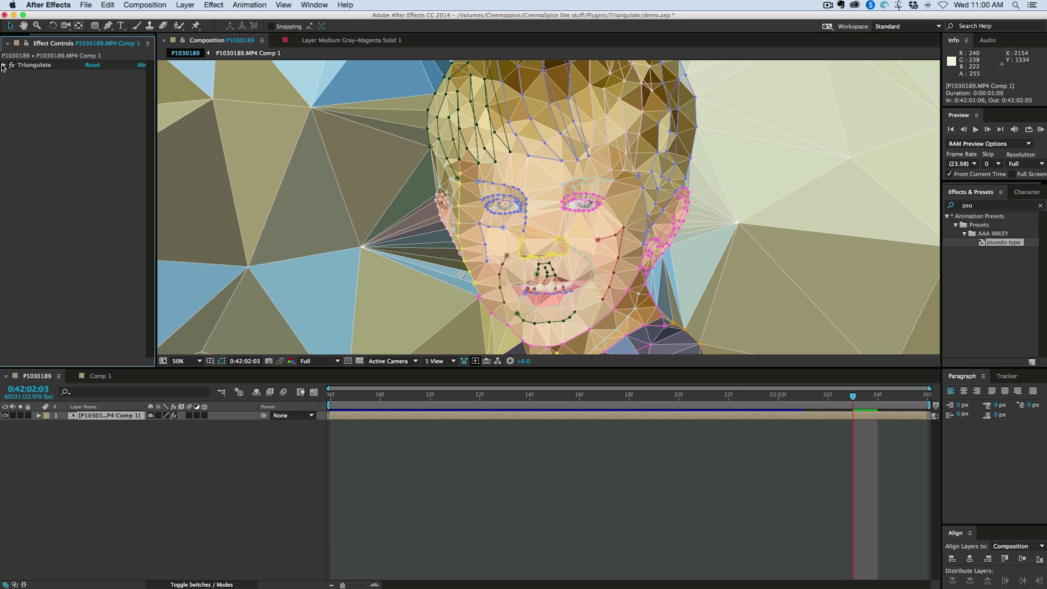
pyautogui.click(3, 66)
# Toggle Triangulate off and back on, then preview the low-poly face
pyautogui.click(11, 66)
pyautogui.click(11, 65)
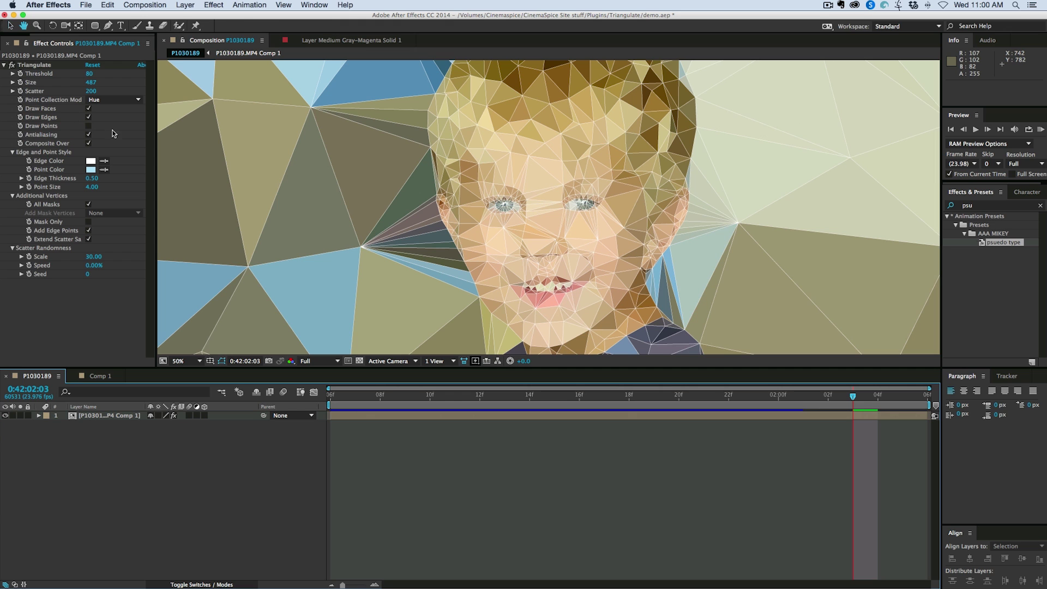
pyautogui.press('space')
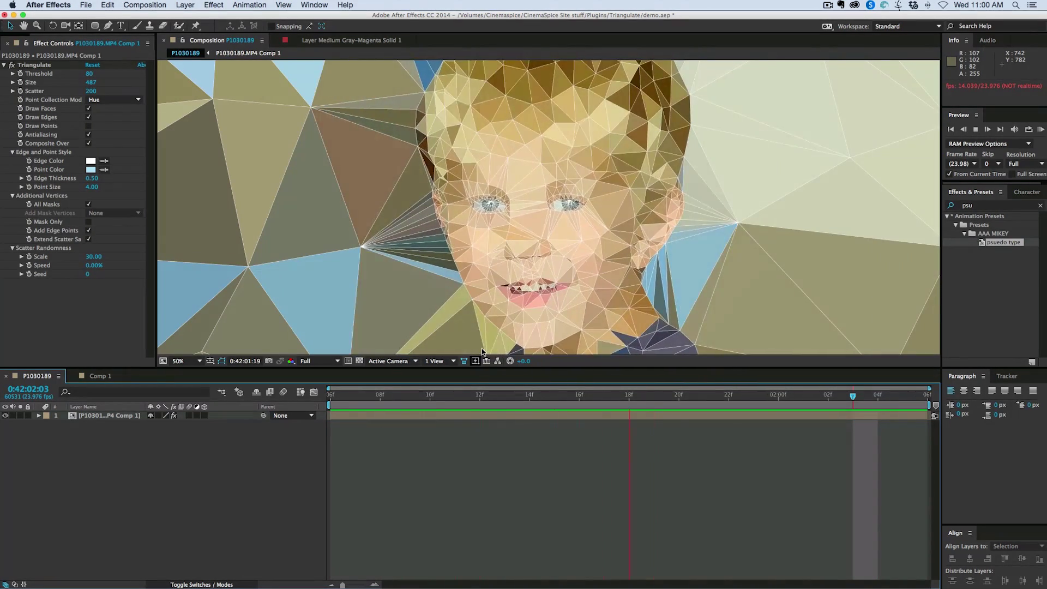
pyautogui.press('space')
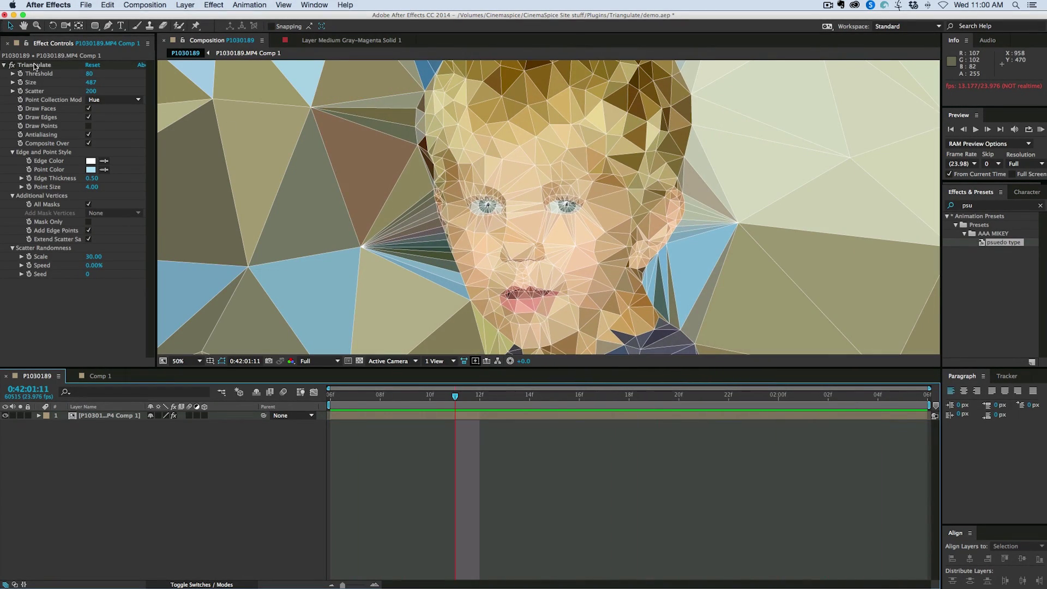
pyautogui.click(11, 65)
pyautogui.click(11, 65)
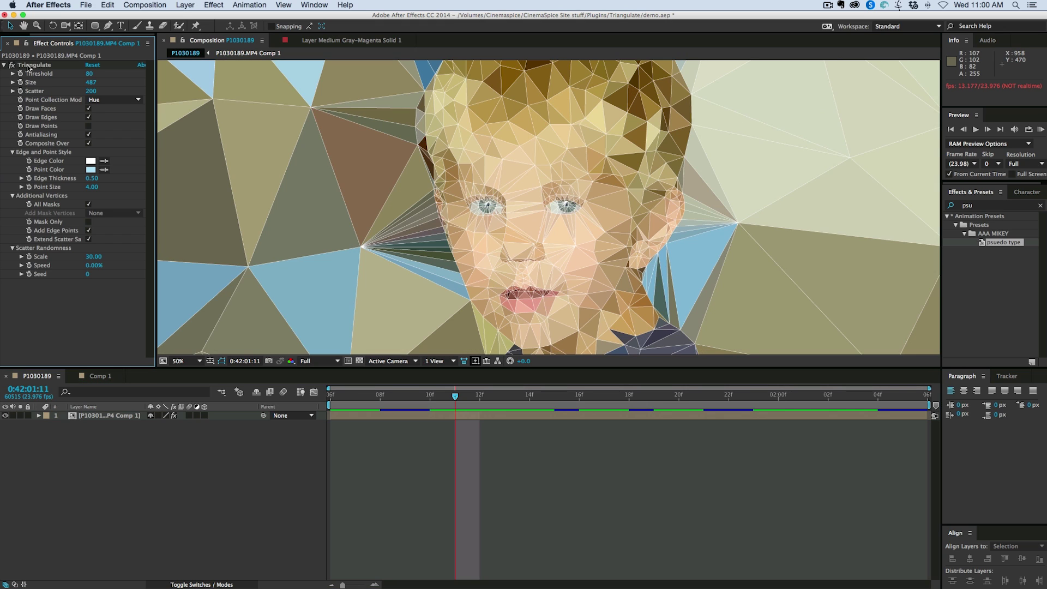
pyautogui.press('space')
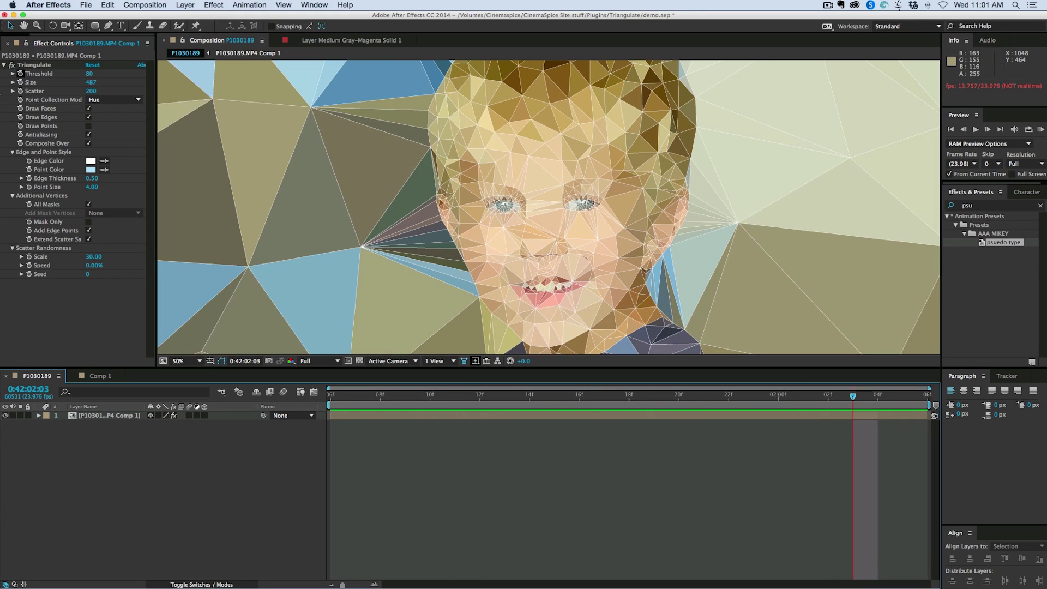
pyautogui.click(12, 65)
pyautogui.click(12, 65)
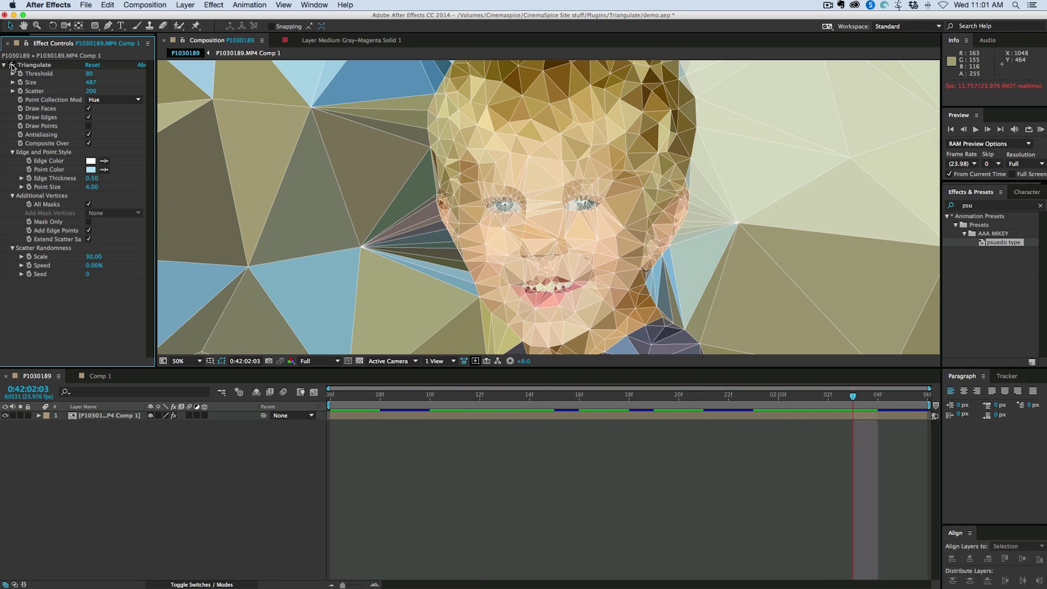
pyautogui.press('KP_0')
pyautogui.click(421, 401)
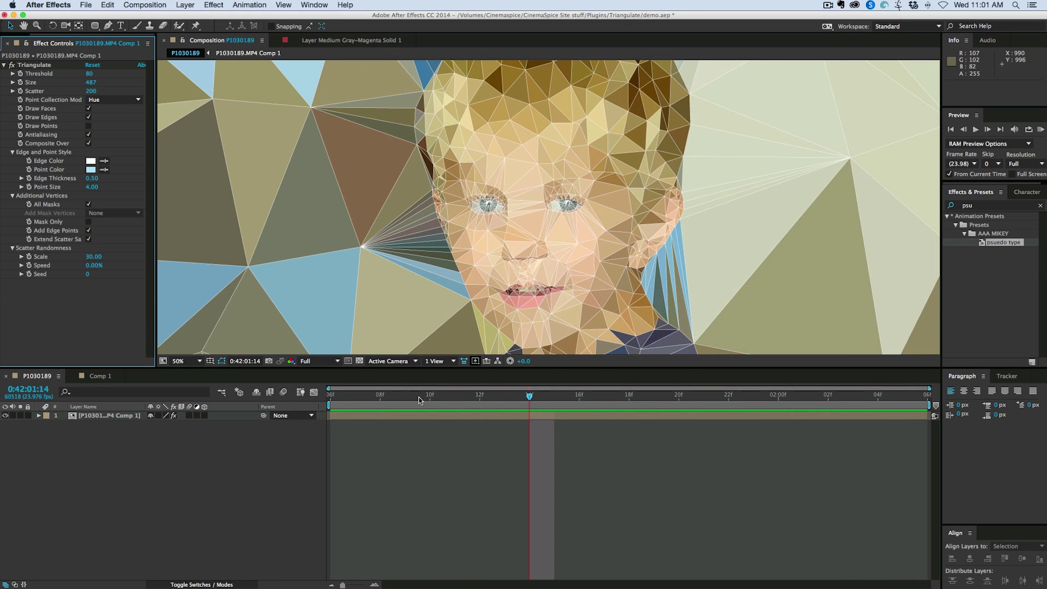